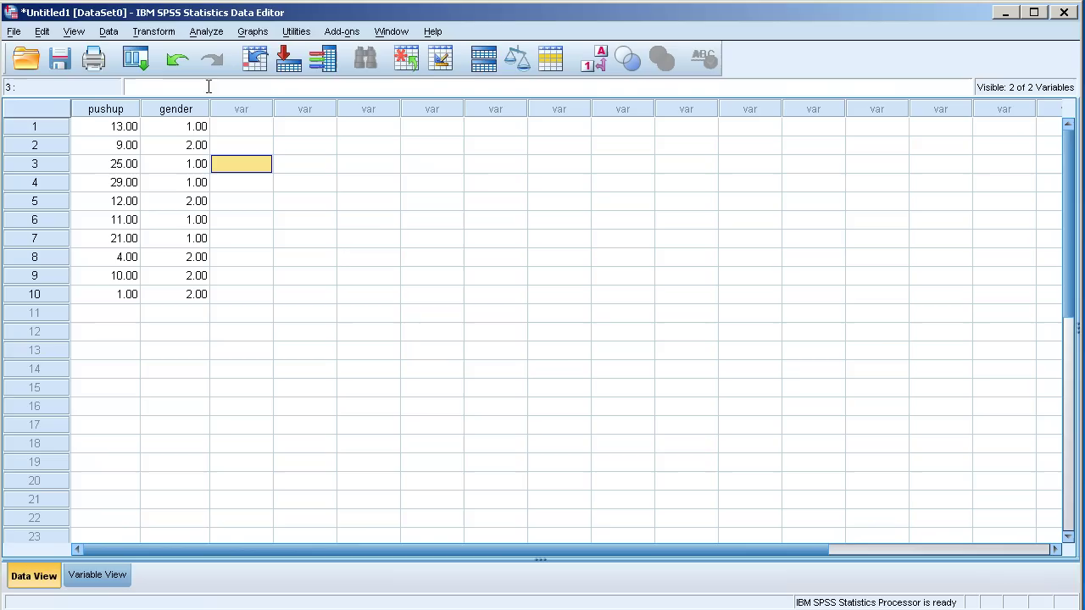
# Open Analyze > Descriptive Statistics > Frequencies and put pushup back as the only analysis variable
pyautogui.click(205, 33)
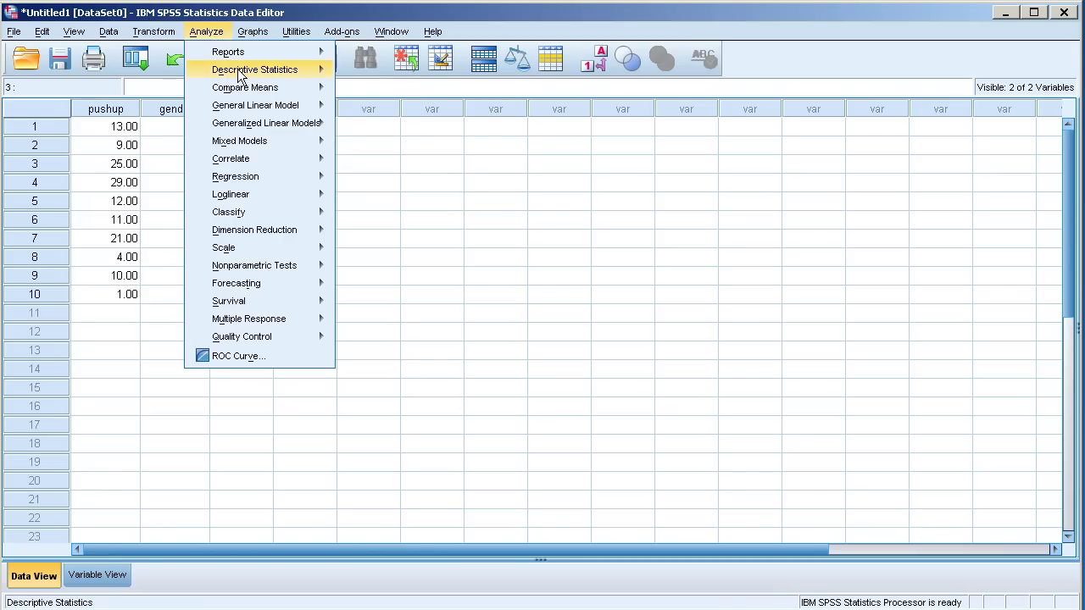
pyautogui.moveTo(241, 75)
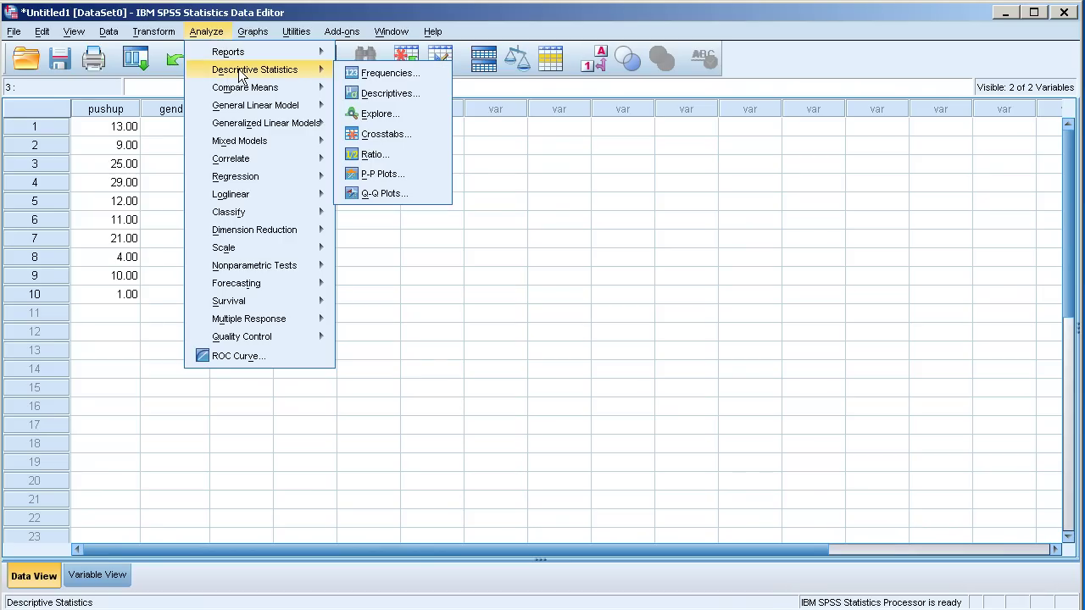
pyautogui.click(390, 73)
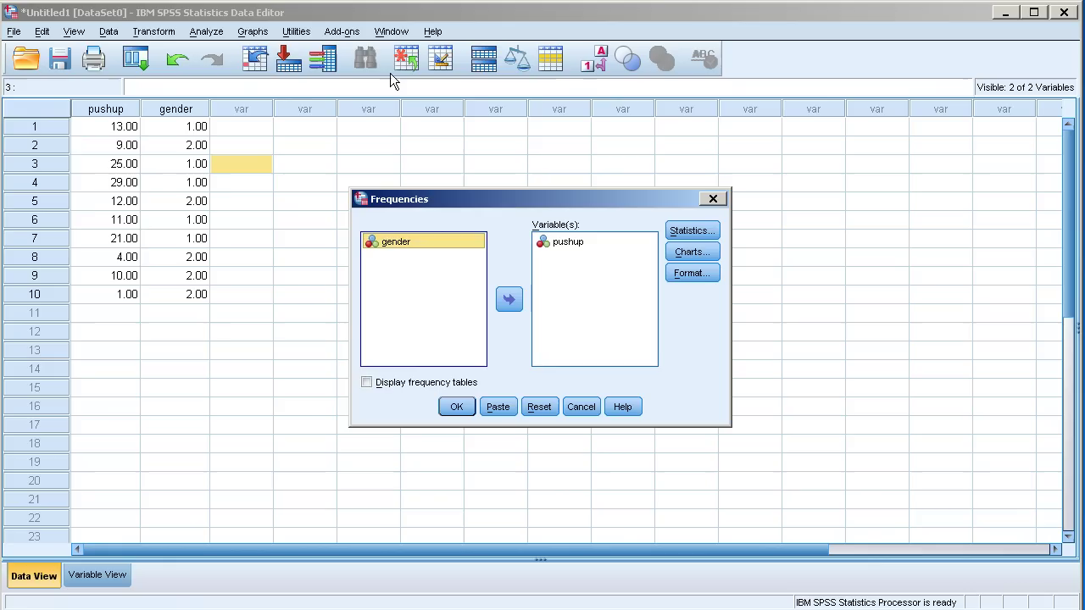
pyautogui.click(570, 244)
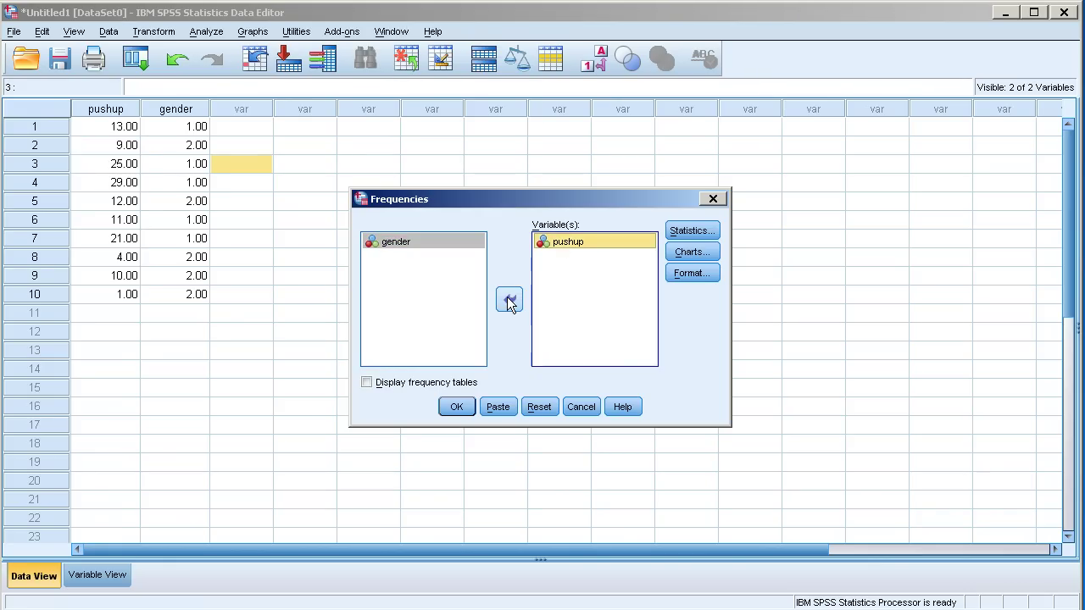
pyautogui.click(508, 297)
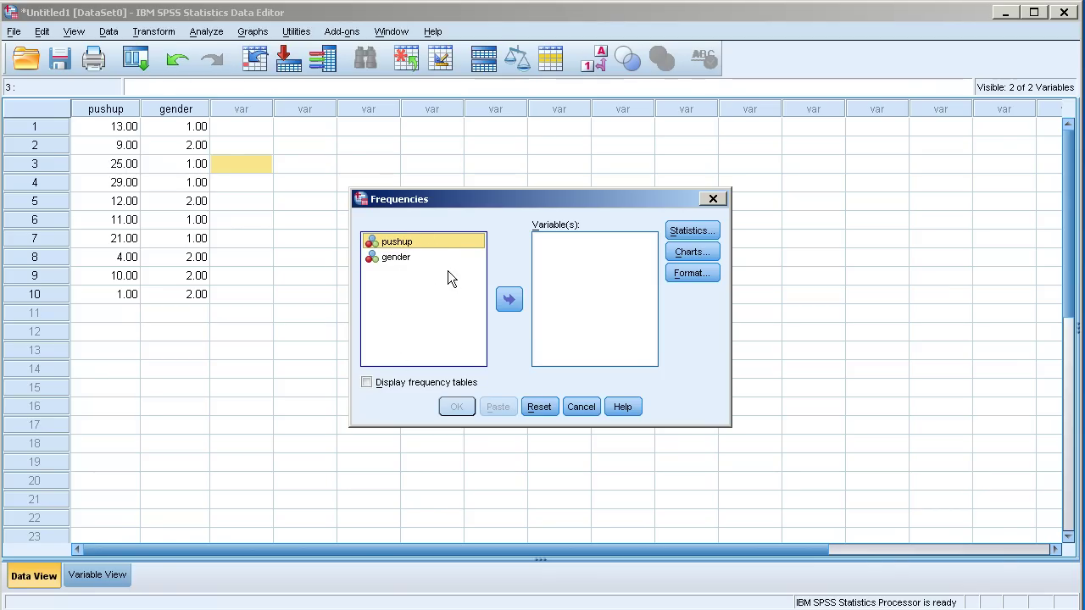
pyautogui.click(510, 299)
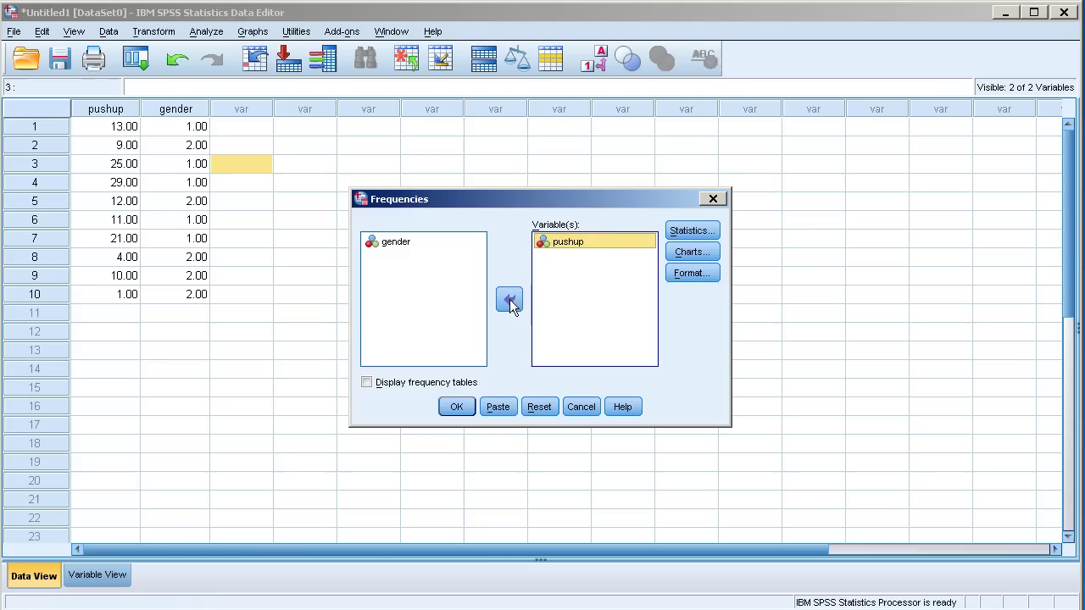
# Open Frequencies: Statistics with mean, median, mode, standard deviation, variance, range, minimum and maximum ticked
pyautogui.click(691, 234)
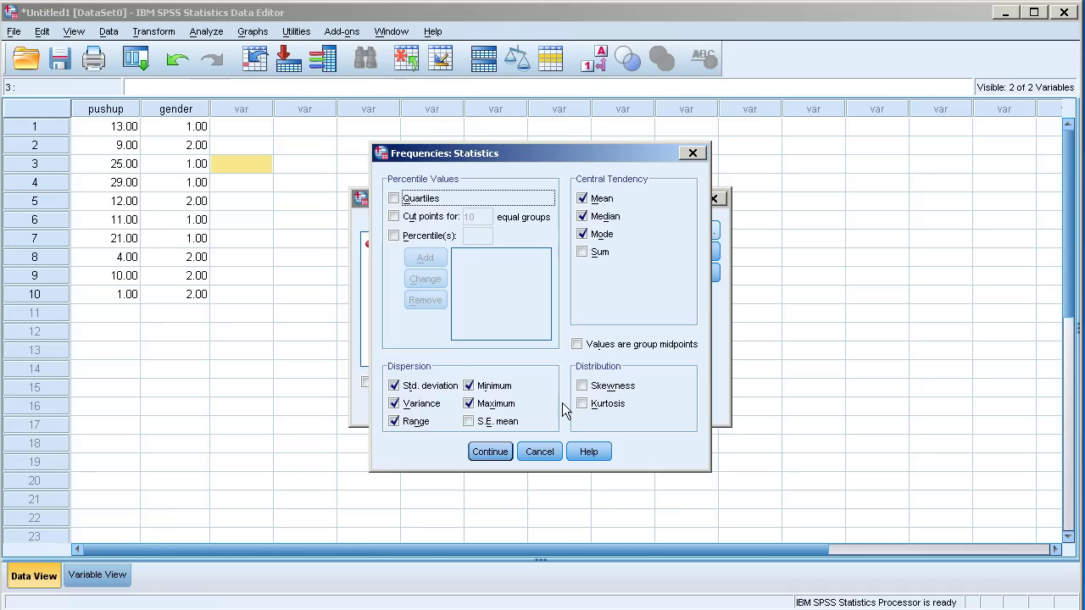
# Accept the chosen statistics and keep Histograms as the chart type for pushup
pyautogui.click(484, 452)
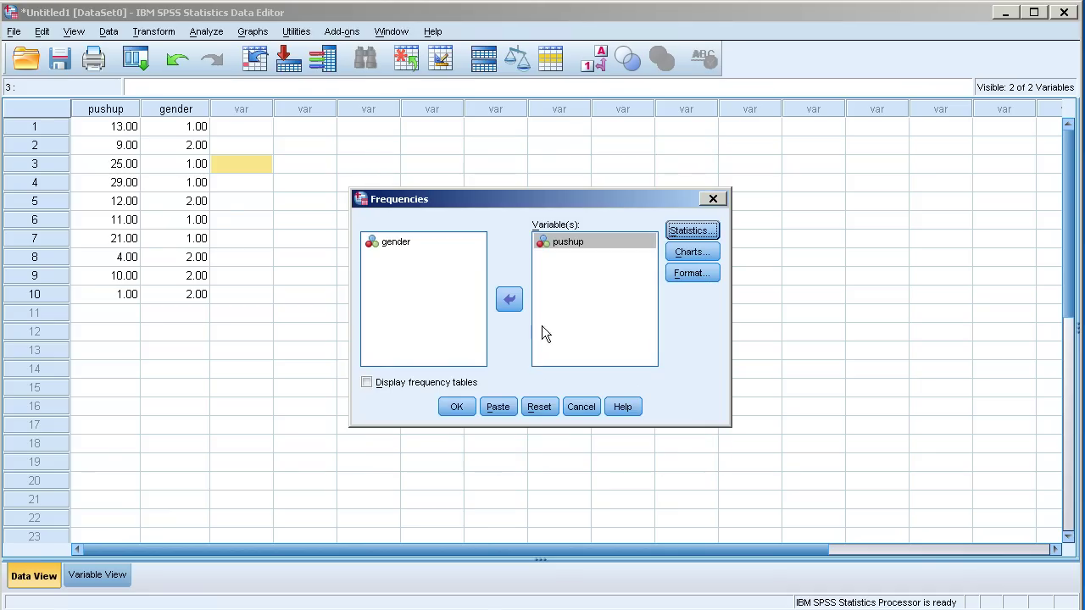
pyautogui.click(699, 249)
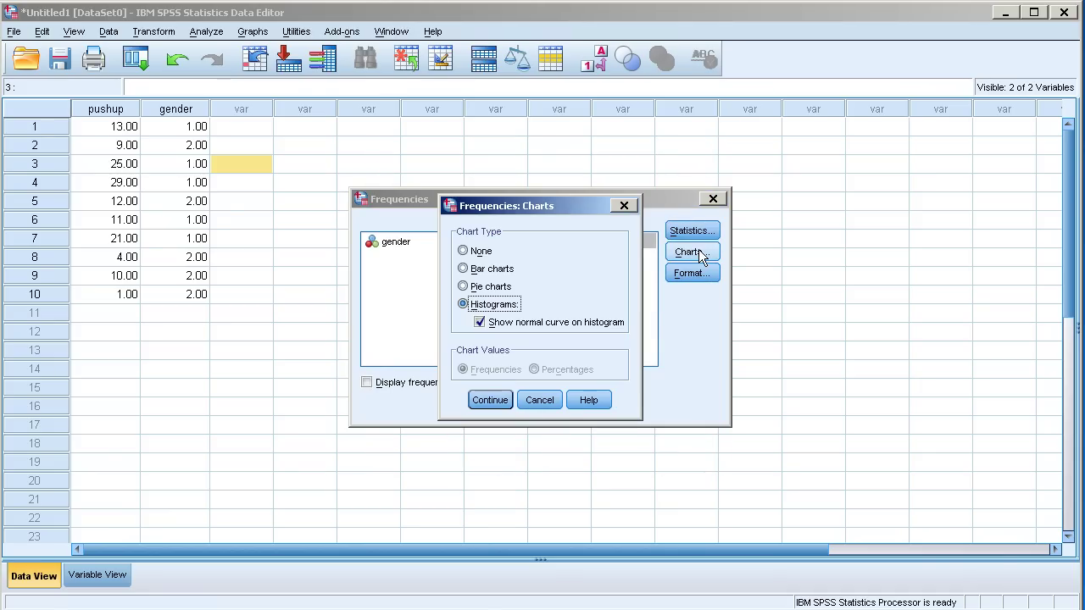
pyautogui.click(464, 269)
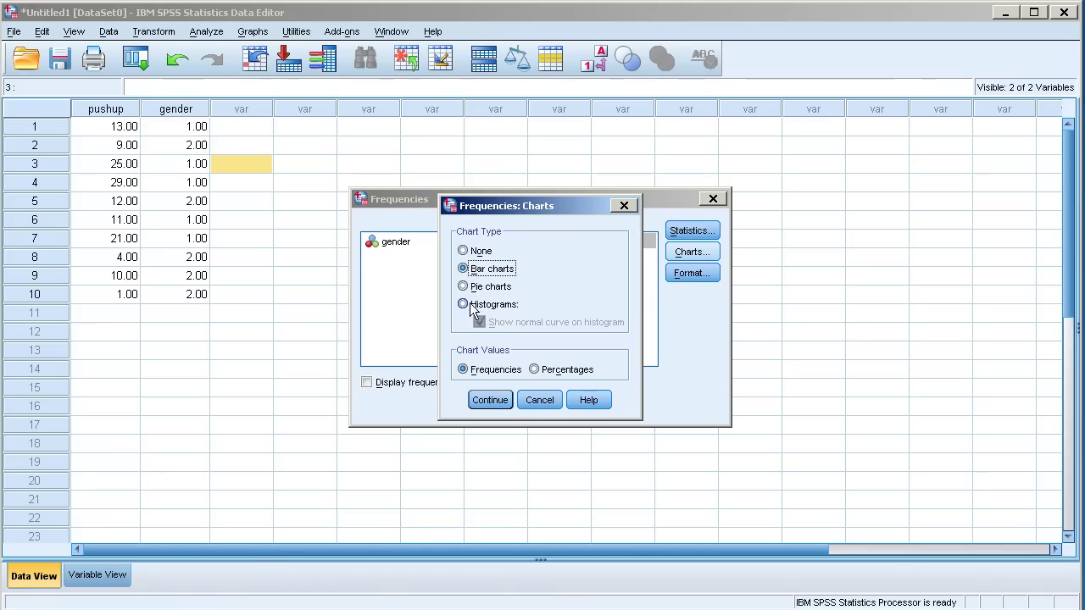
pyautogui.click(468, 306)
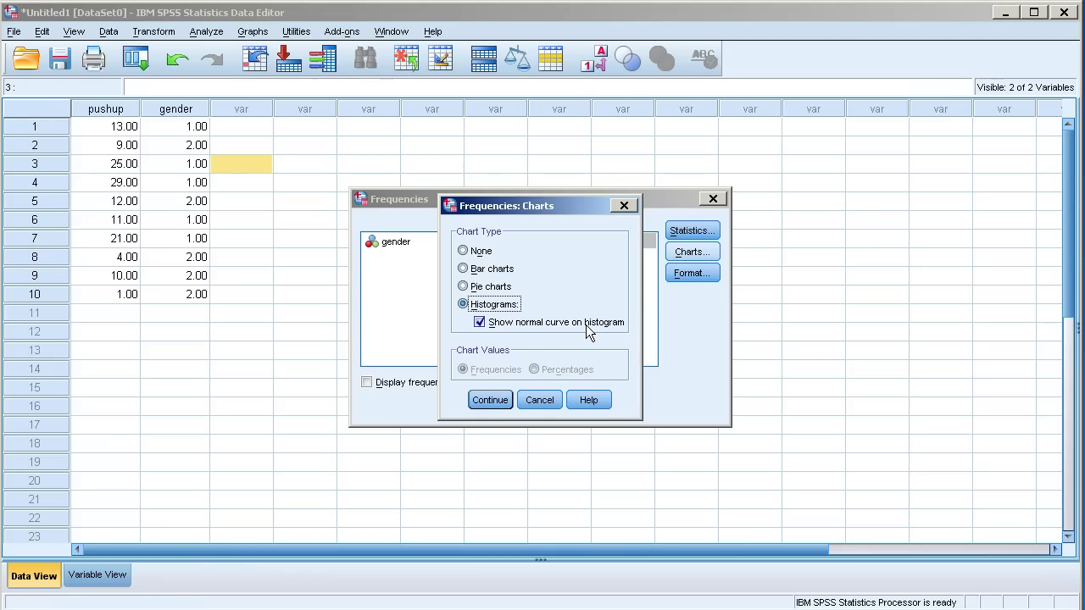
pyautogui.click(488, 401)
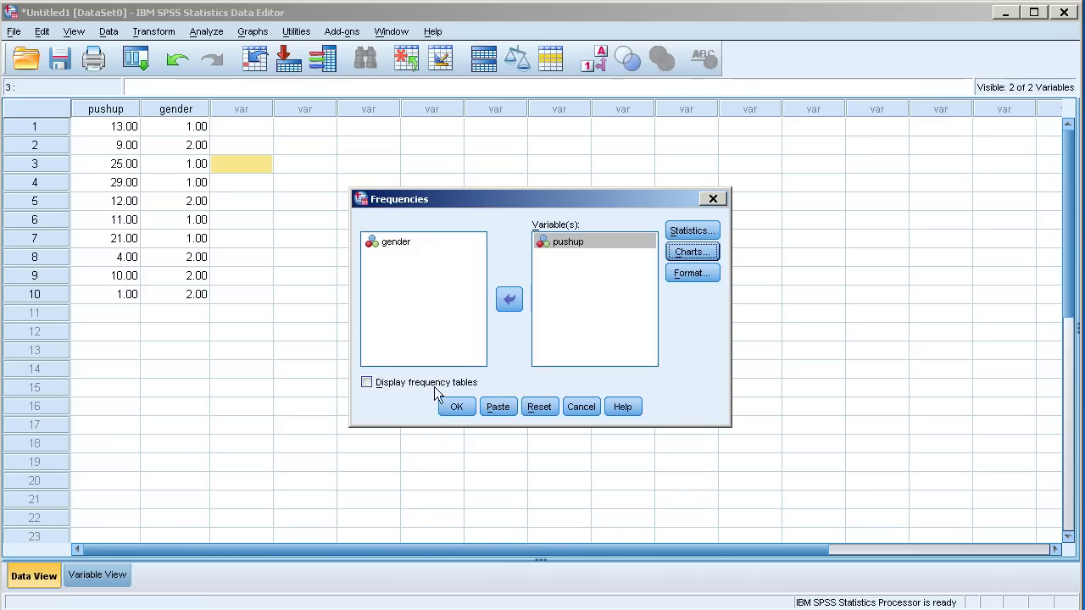
# Leave Display frequency tables unchecked and run the pushup frequencies analysis
pyautogui.click(368, 382)
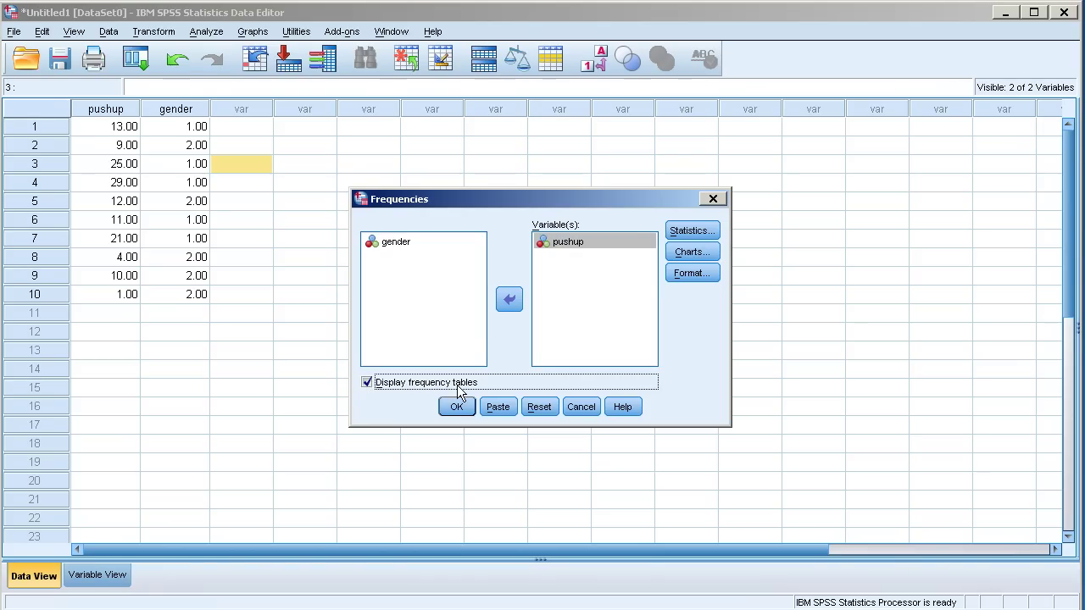
pyautogui.click(364, 381)
pyautogui.click(456, 407)
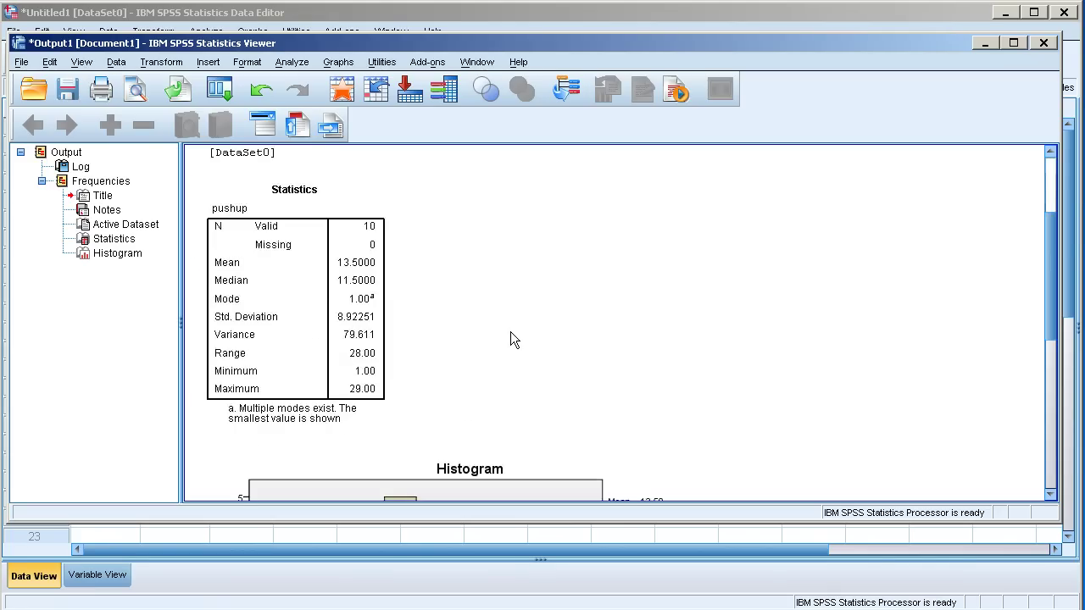
# Scroll through the pushup Statistics table and histogram, then return to the Data Editor
pyautogui.click(336, 226)
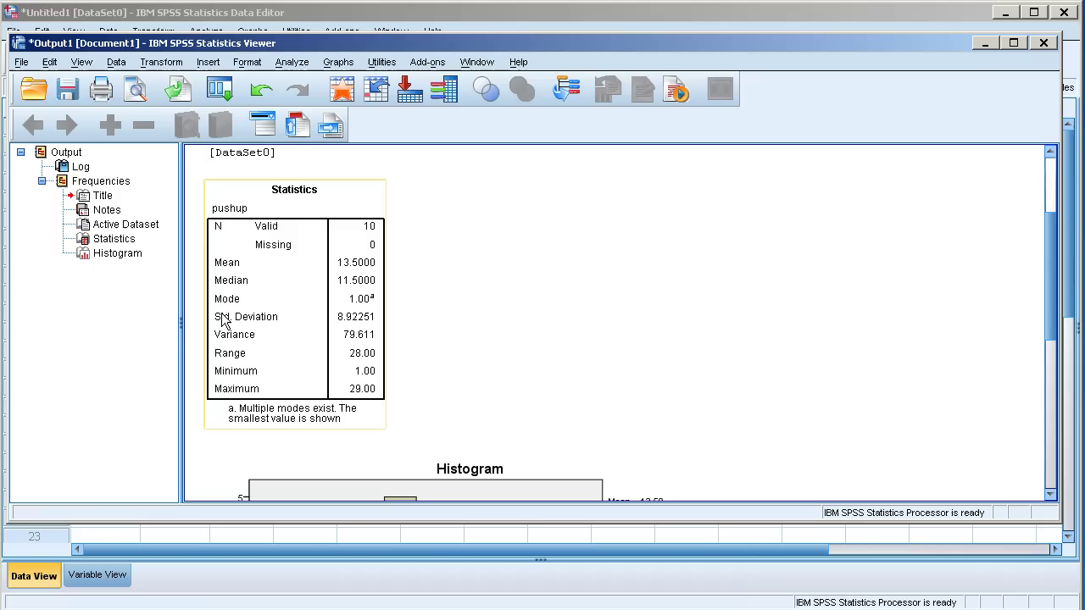
pyautogui.click(469, 355)
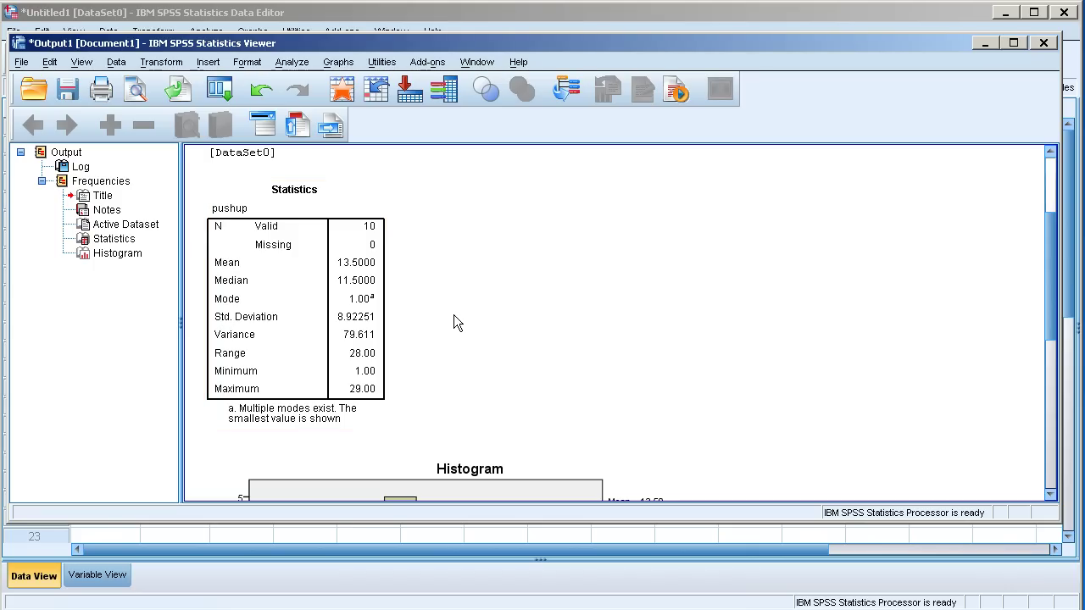
pyautogui.scroll(-3, 454, 318)
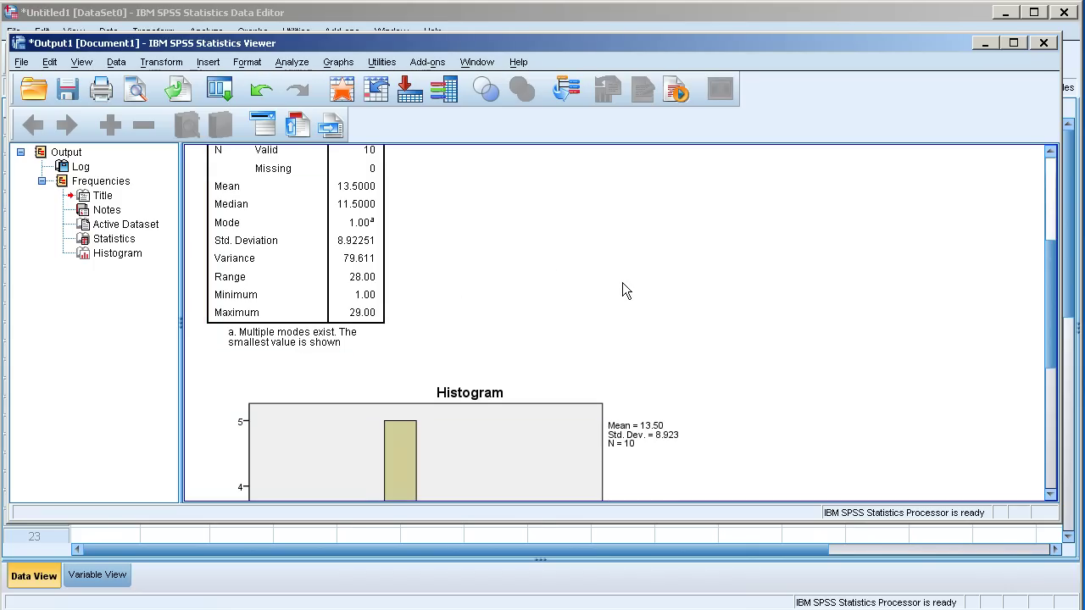
pyautogui.scroll(-9, 656, 298)
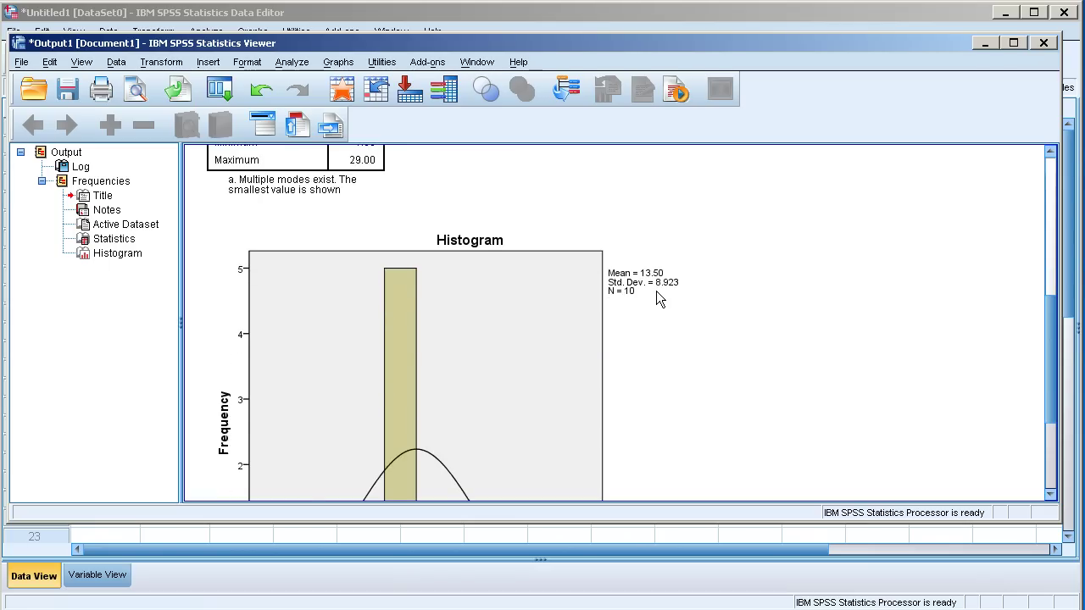
pyautogui.scroll(-3, 659, 299)
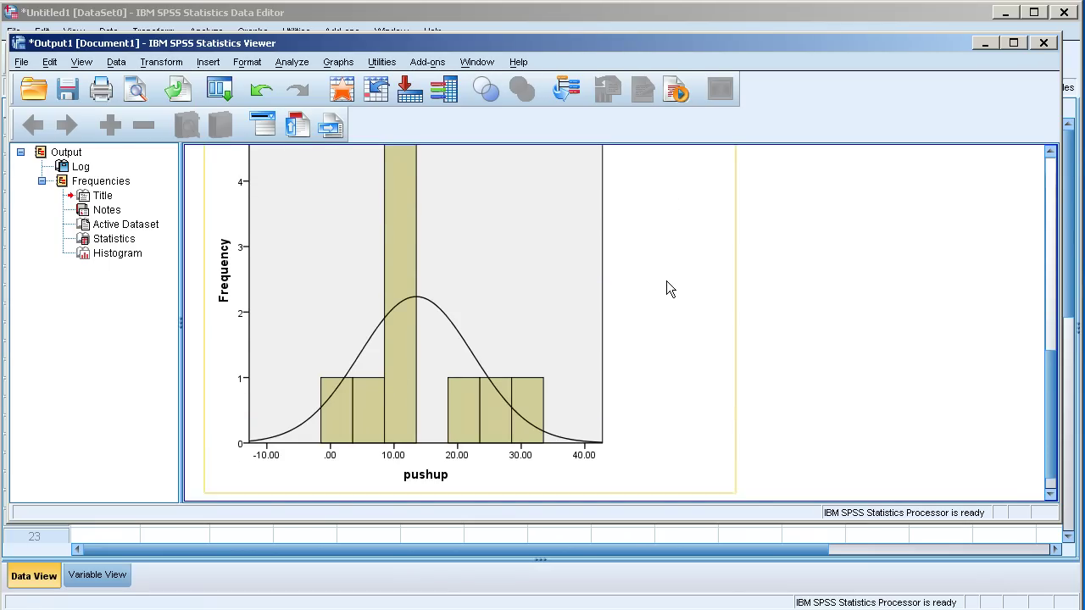
pyautogui.scroll(2, 667, 288)
pyautogui.scroll(-3, 644, 297)
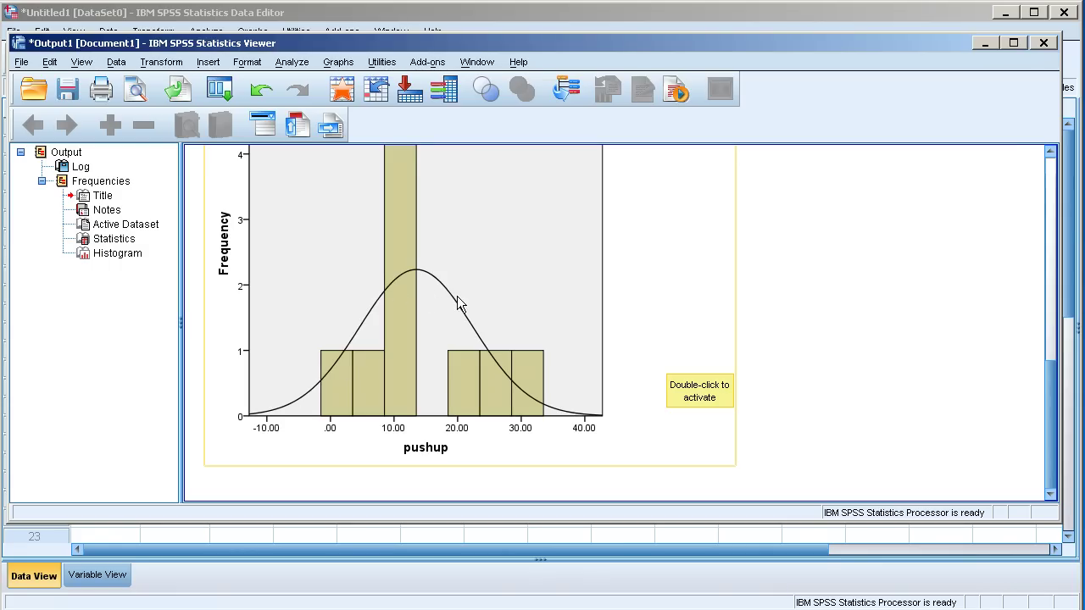
pyautogui.scroll(3, 671, 349)
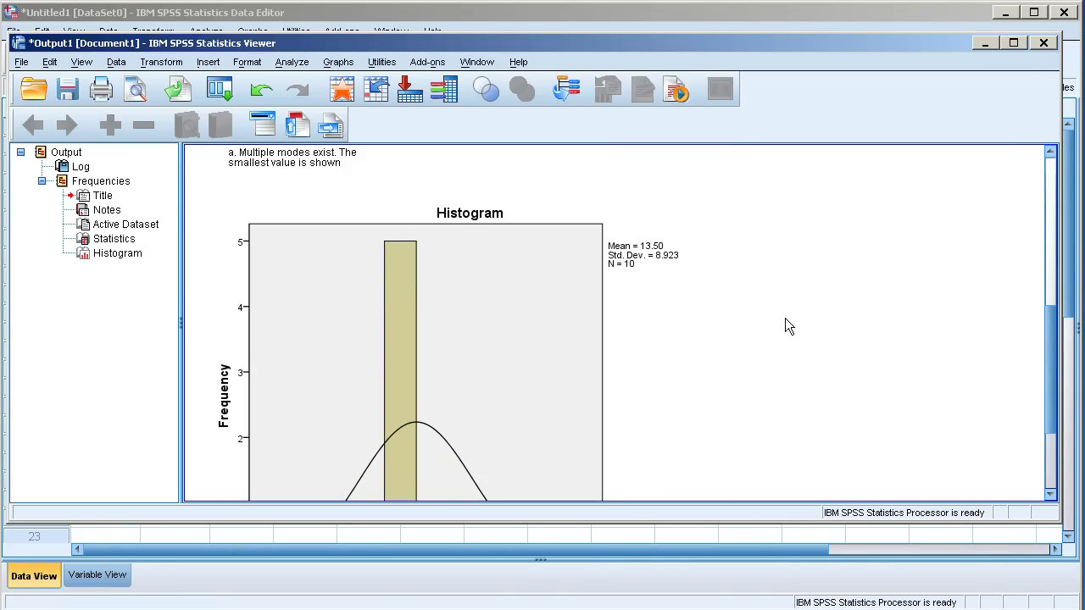
pyautogui.scroll(6, 780, 319)
pyautogui.scroll(-5, 780, 319)
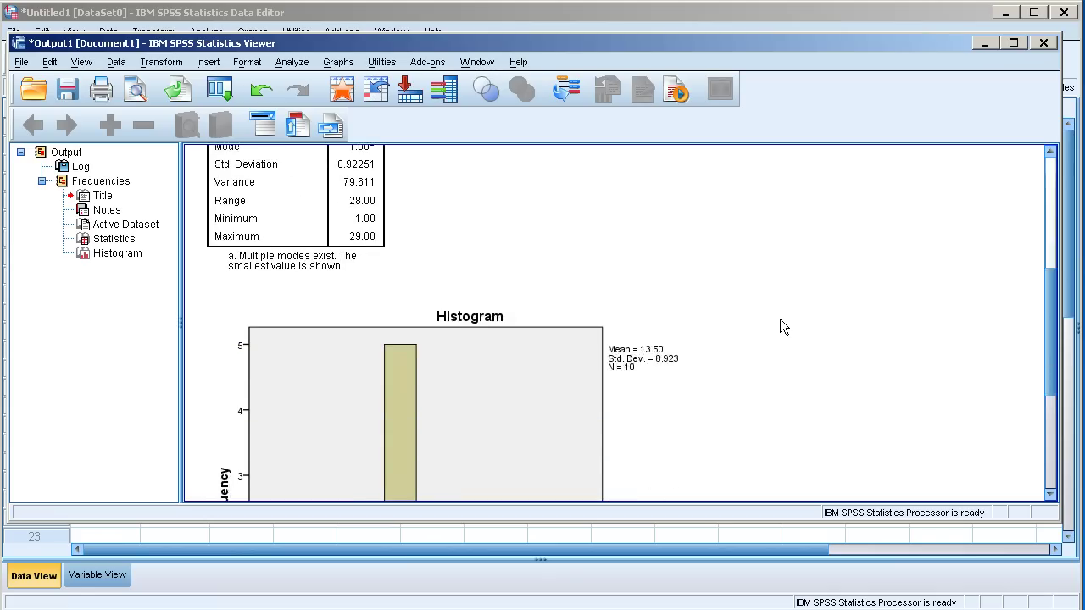
pyautogui.scroll(-1, 782, 327)
pyautogui.hotkey('alt', 'Tab')
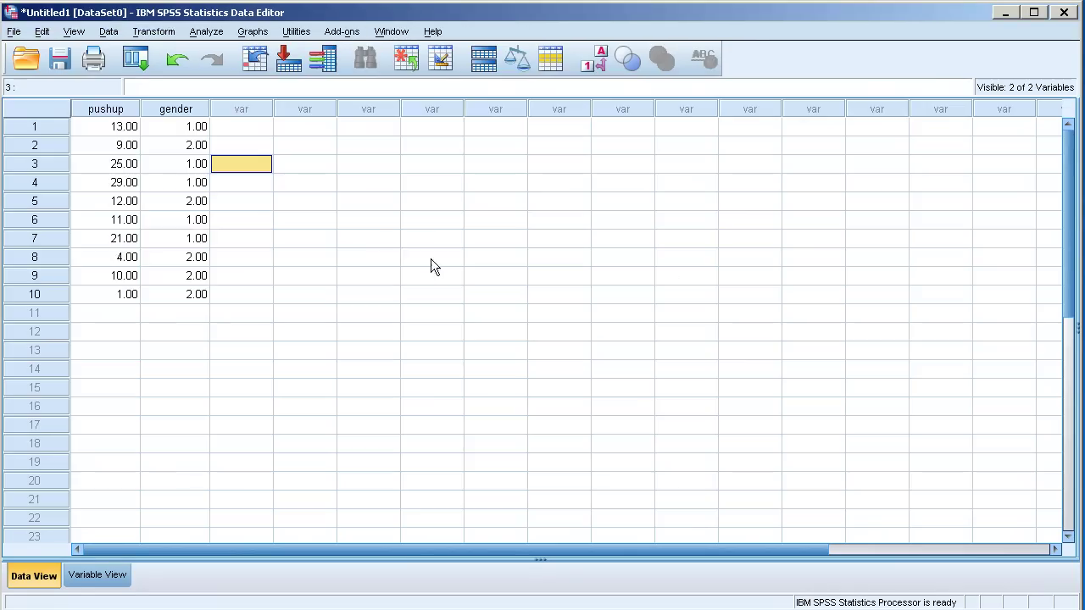
# Start defining a simple bar chart of group summaries and clear the preset pushup and gender fields
pyautogui.click(253, 36)
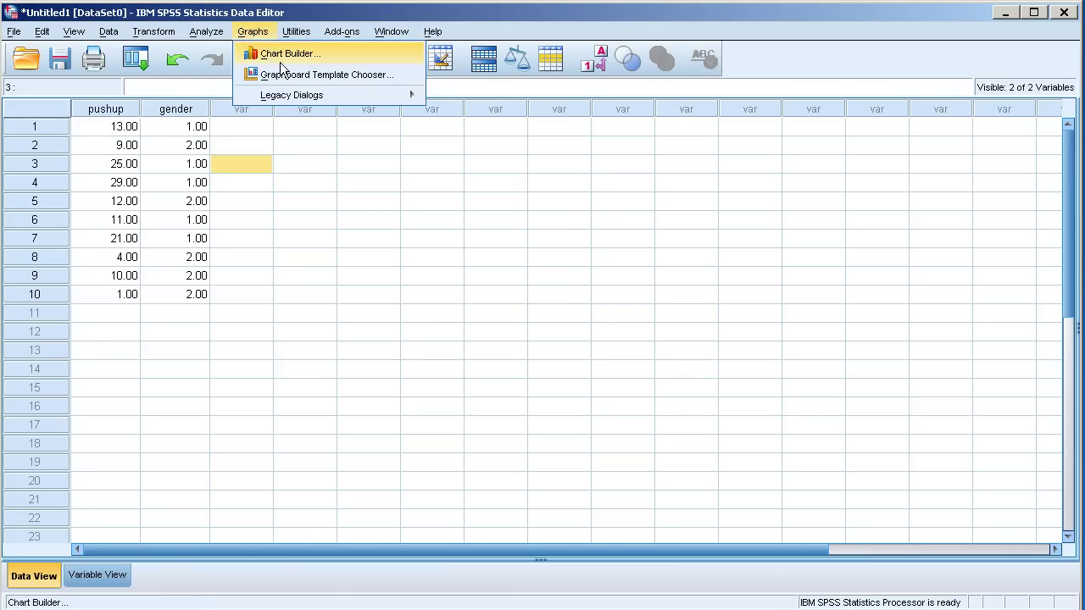
pyautogui.moveTo(291, 95)
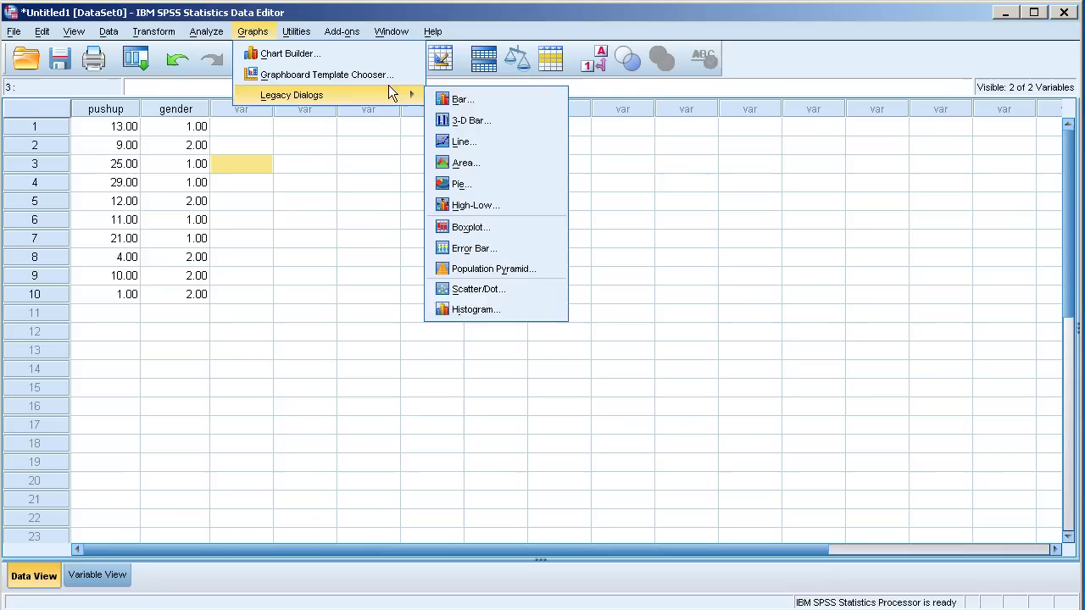
pyautogui.moveTo(266, 35)
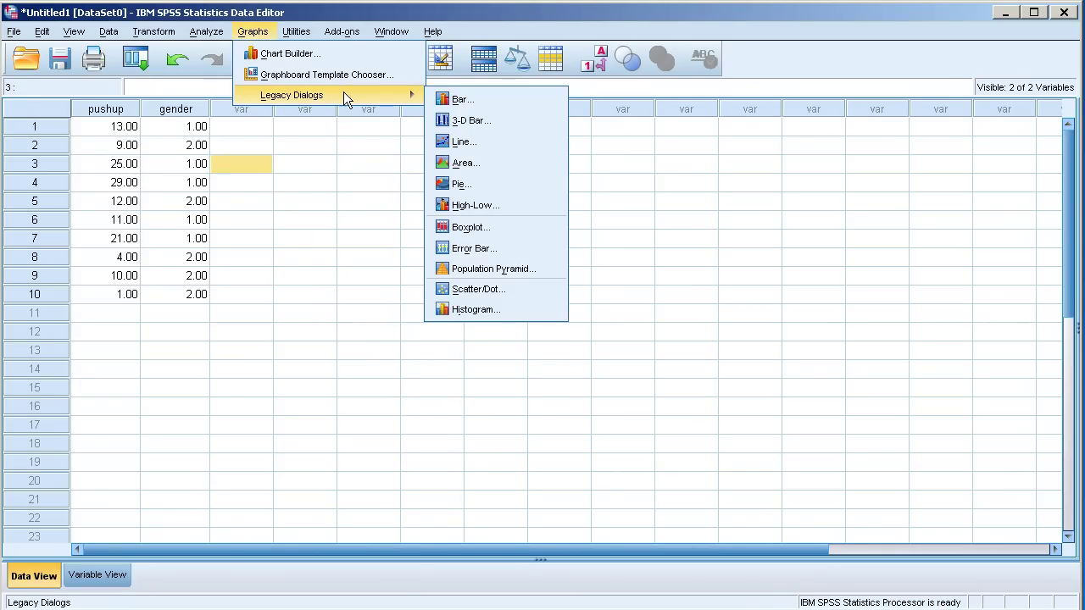
pyautogui.click(476, 100)
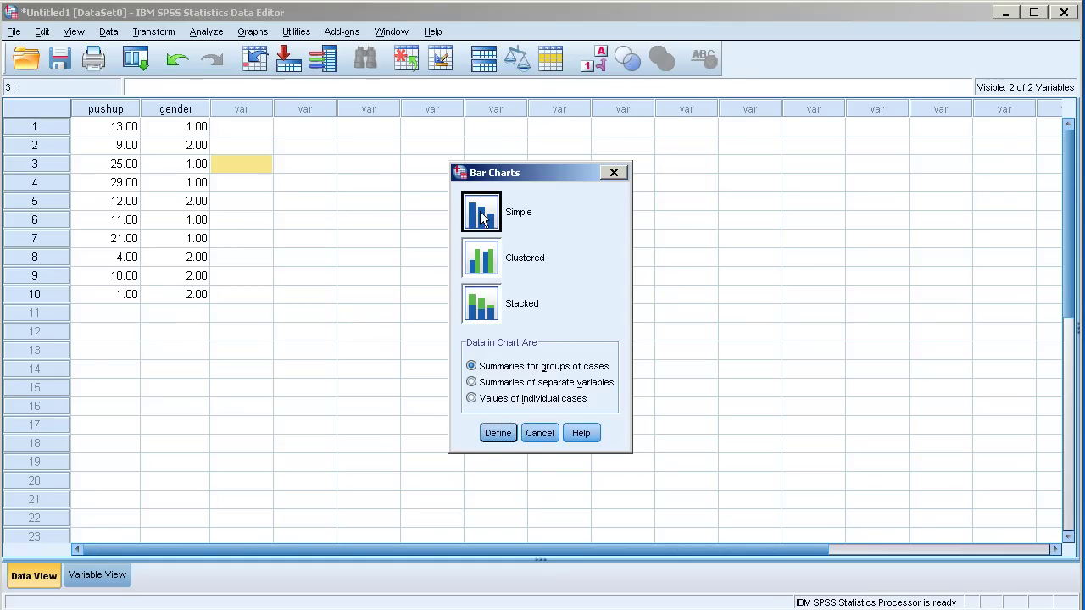
pyautogui.click(499, 432)
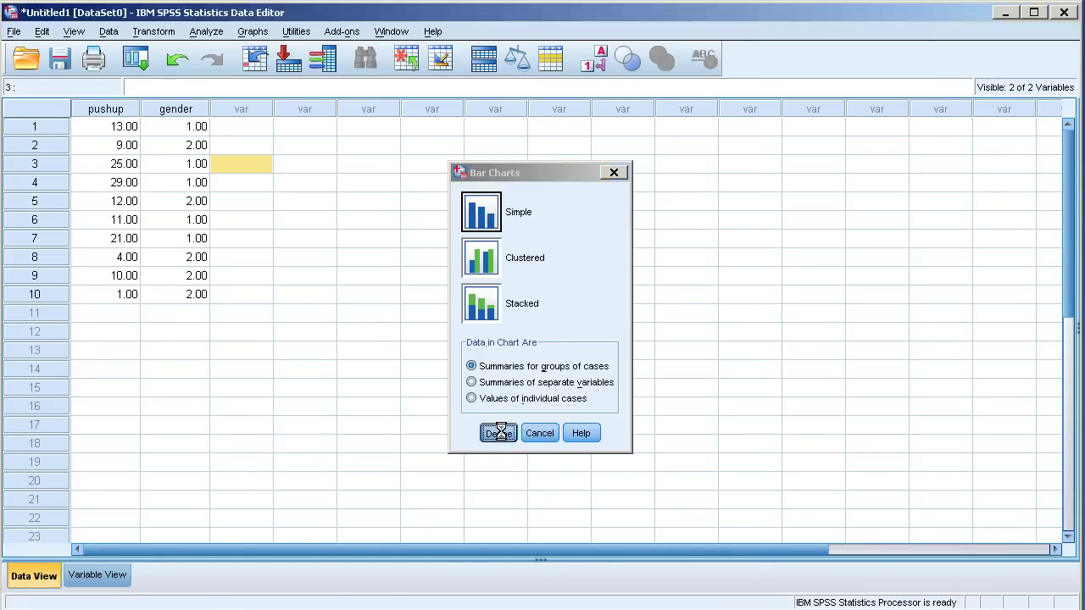
pyautogui.click(565, 183)
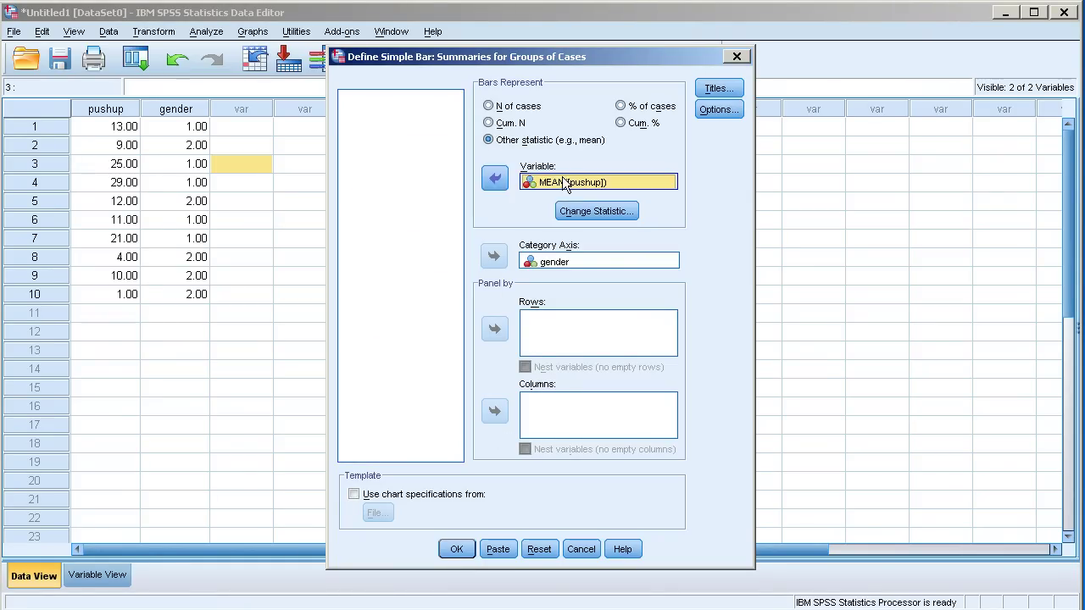
pyautogui.click(497, 177)
pyautogui.click(594, 262)
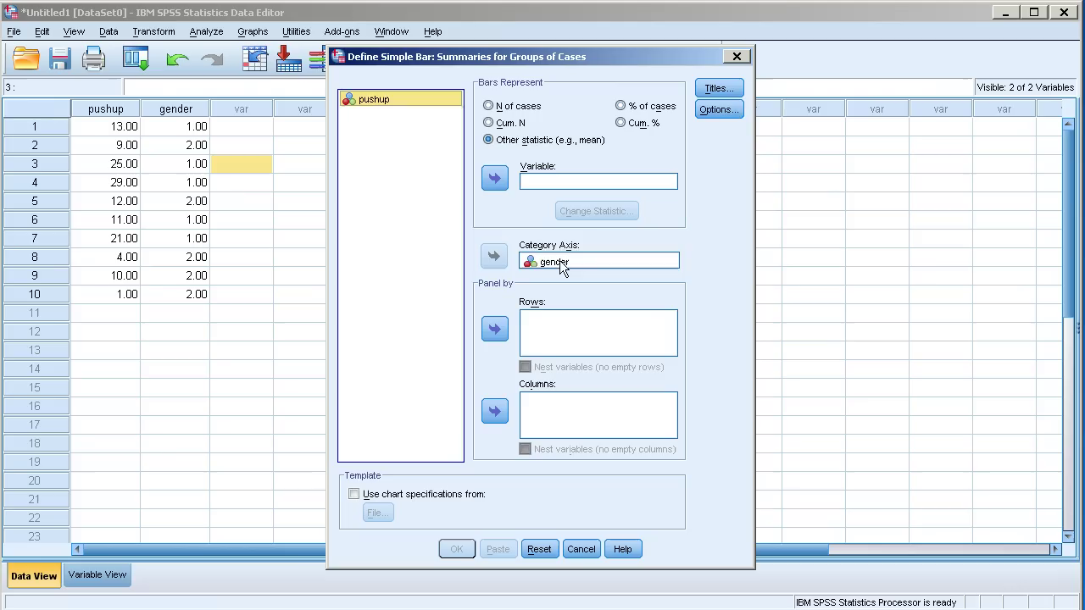
pyautogui.click(495, 256)
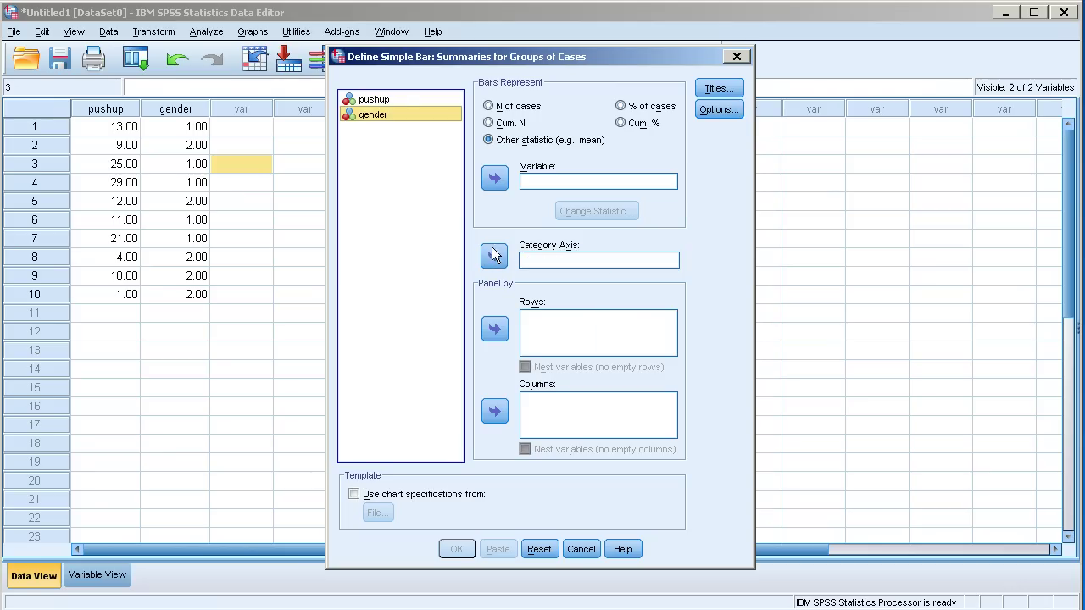
# Assign mean pushup to the bars and gender to the category axis
pyautogui.click(384, 100)
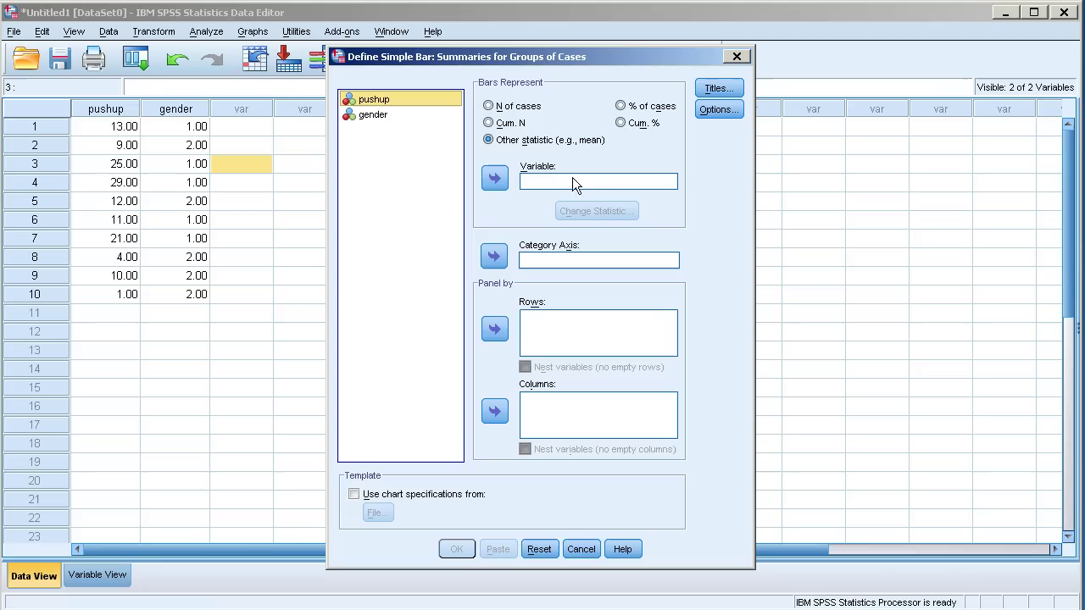
pyautogui.click(494, 180)
pyautogui.click(372, 103)
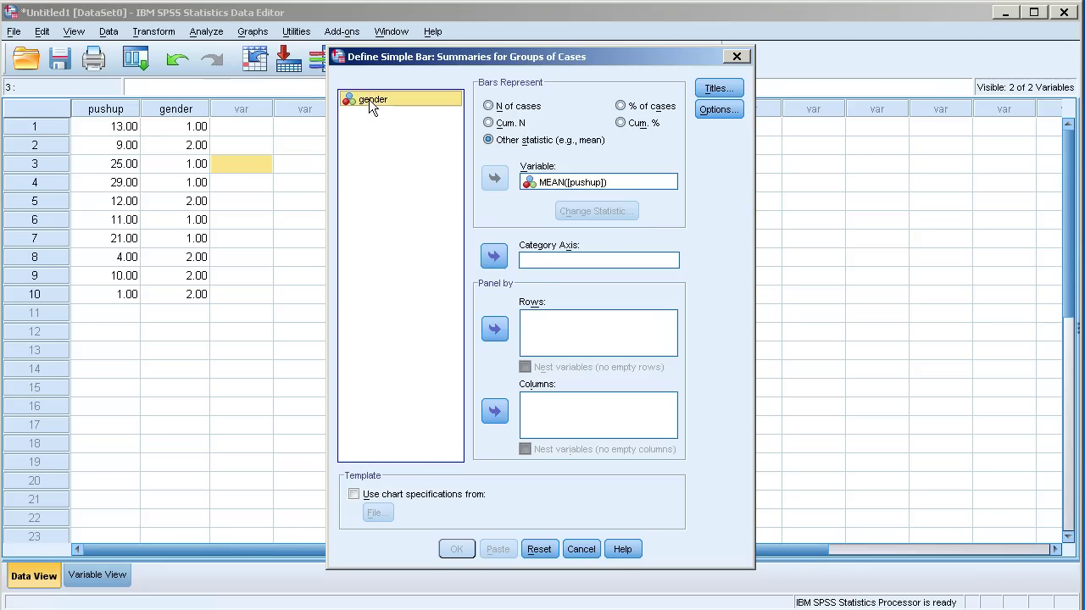
pyautogui.click(494, 258)
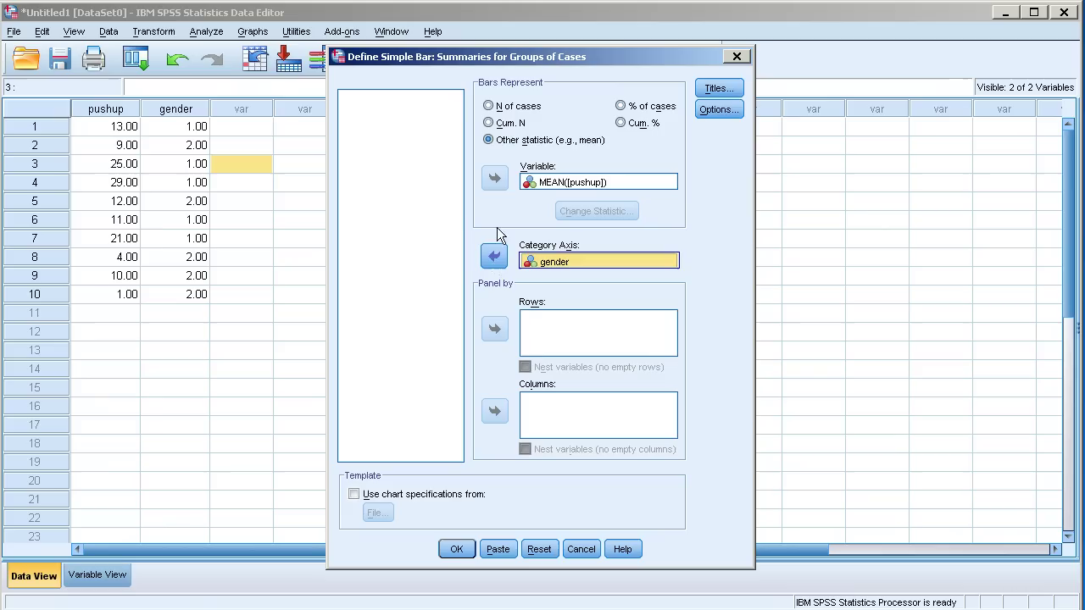
pyautogui.click(560, 188)
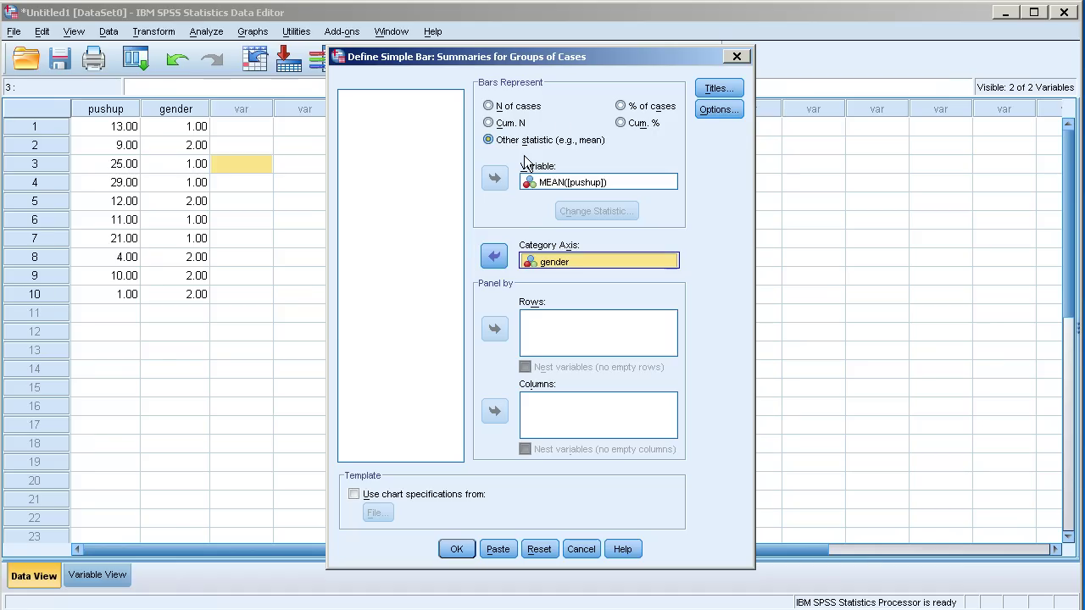
pyautogui.click(556, 190)
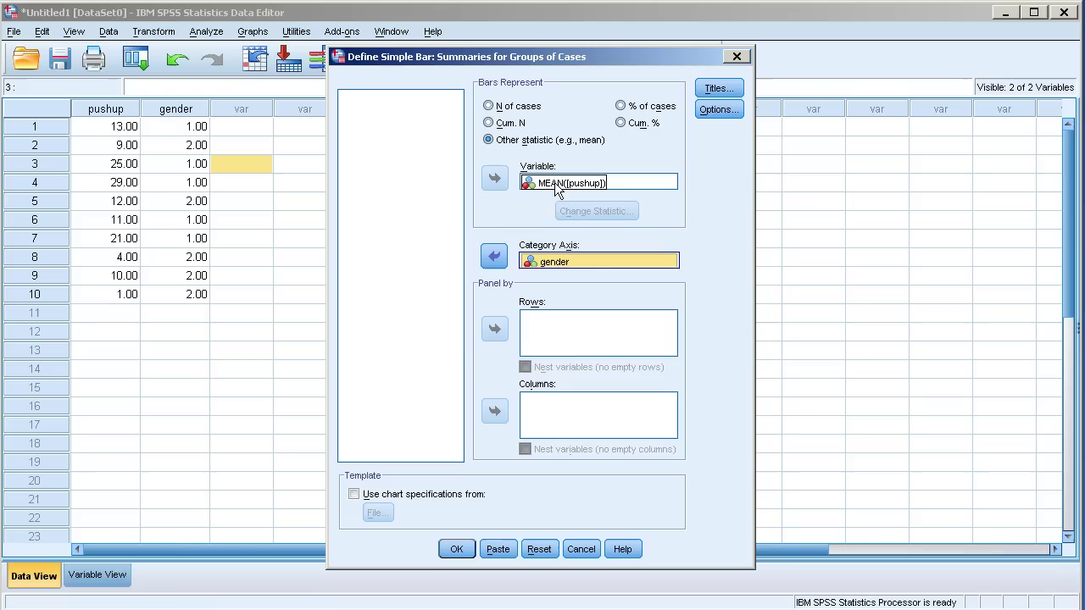
pyautogui.click(557, 184)
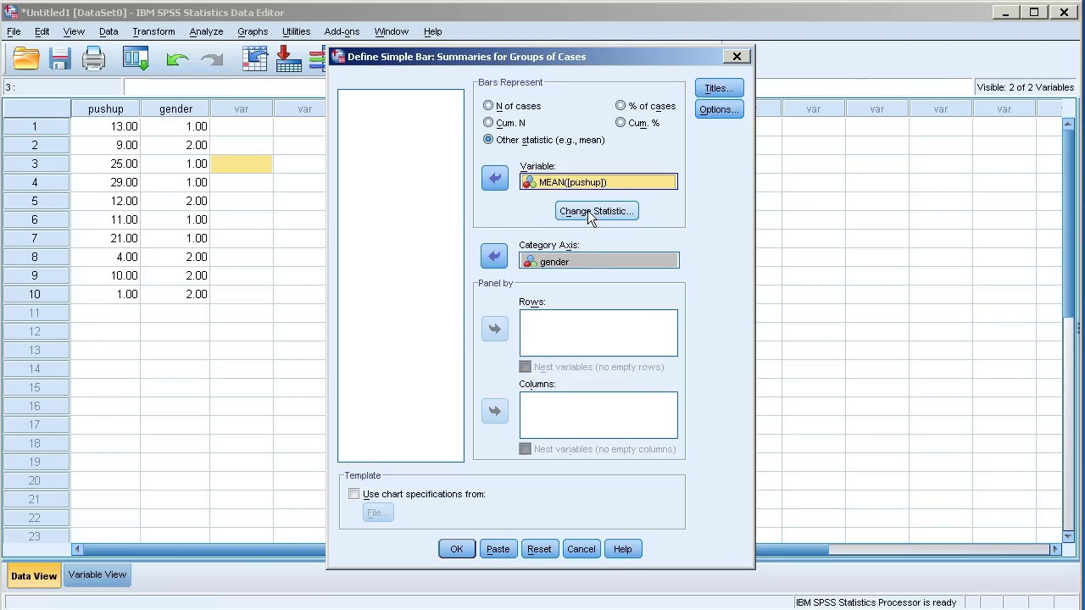
# Keep Mean of values as the bar statistic and add 95% confidence-interval error bars
pyautogui.click(592, 214)
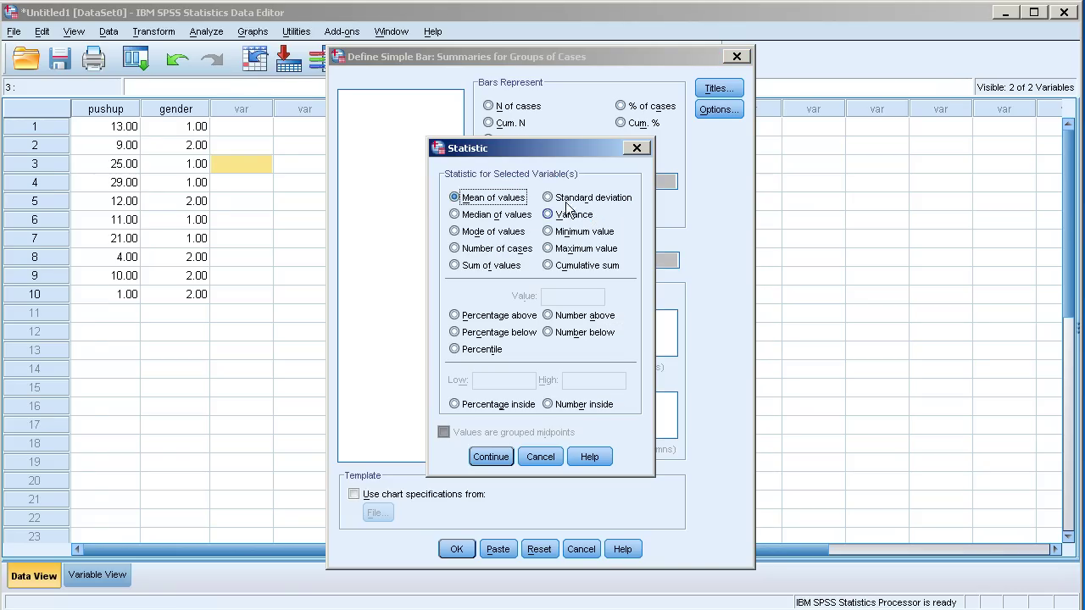
pyautogui.moveTo(526, 151); pyautogui.dragTo(443, 149)
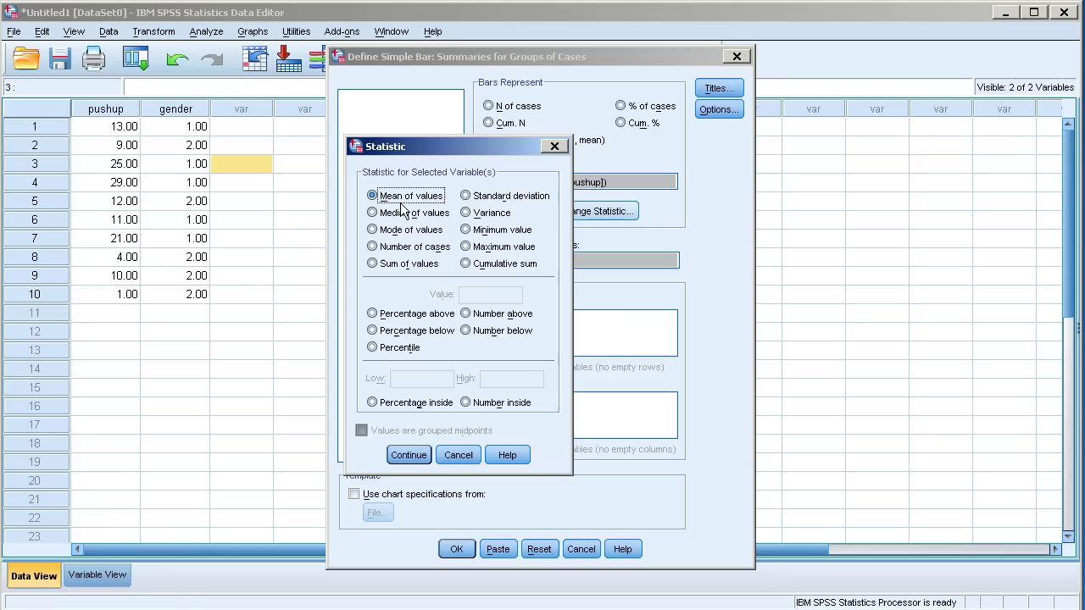
pyautogui.click(409, 456)
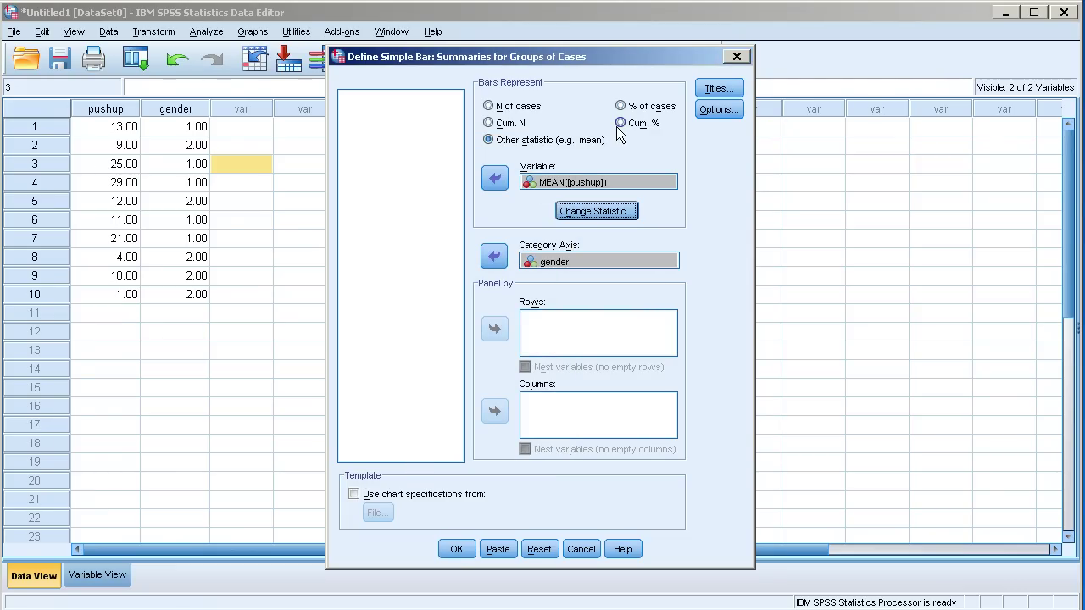
pyautogui.click(712, 110)
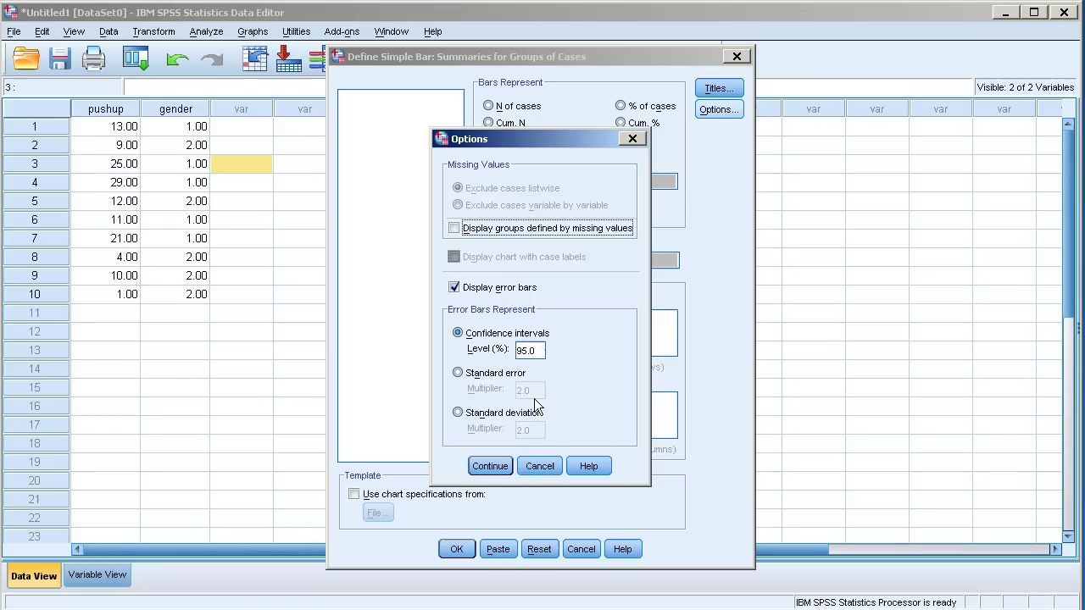
pyautogui.click(483, 465)
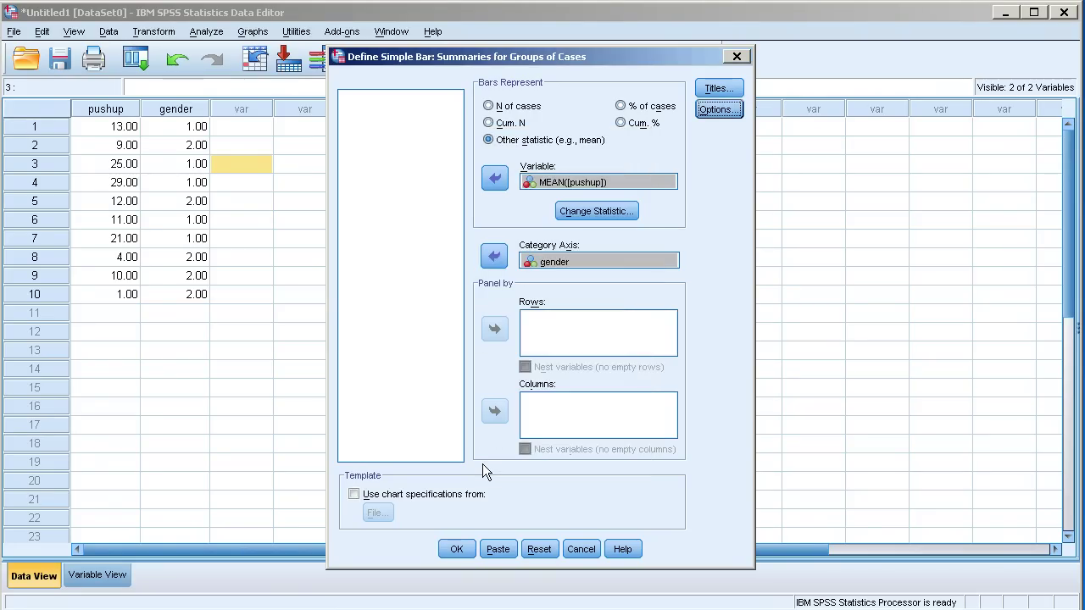
# Generate the chart and select the mean pushup by gender bar chart in the Viewer
pyautogui.click(458, 548)
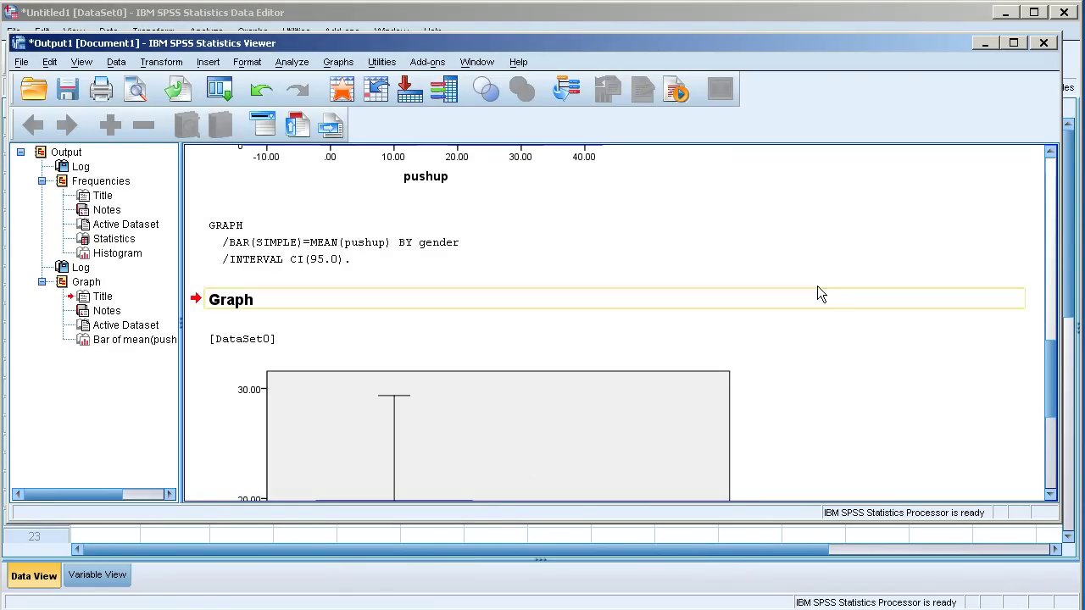
pyautogui.scroll(-2, 835, 294)
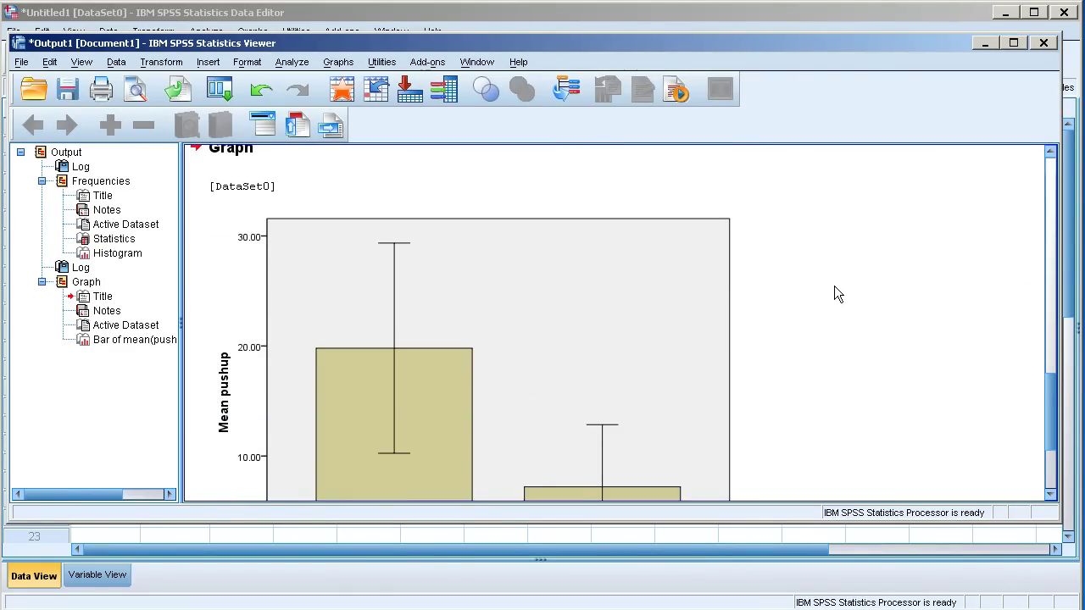
pyautogui.scroll(-1, 835, 295)
pyautogui.click(479, 413)
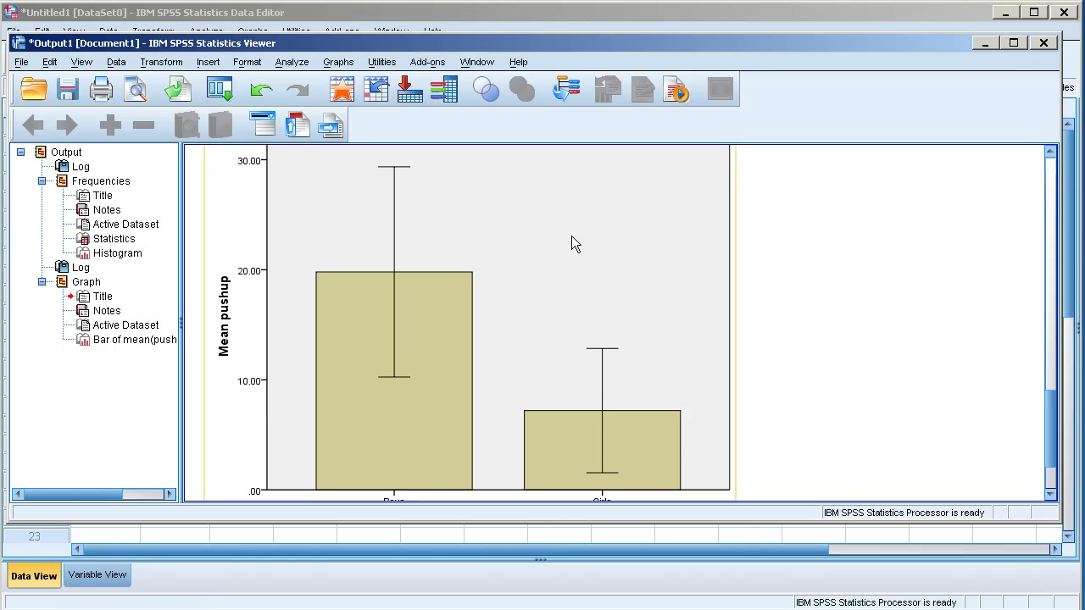
# Open the bar chart in Chart Editor and select only the Boys bar
pyautogui.doubleClick(563, 215)
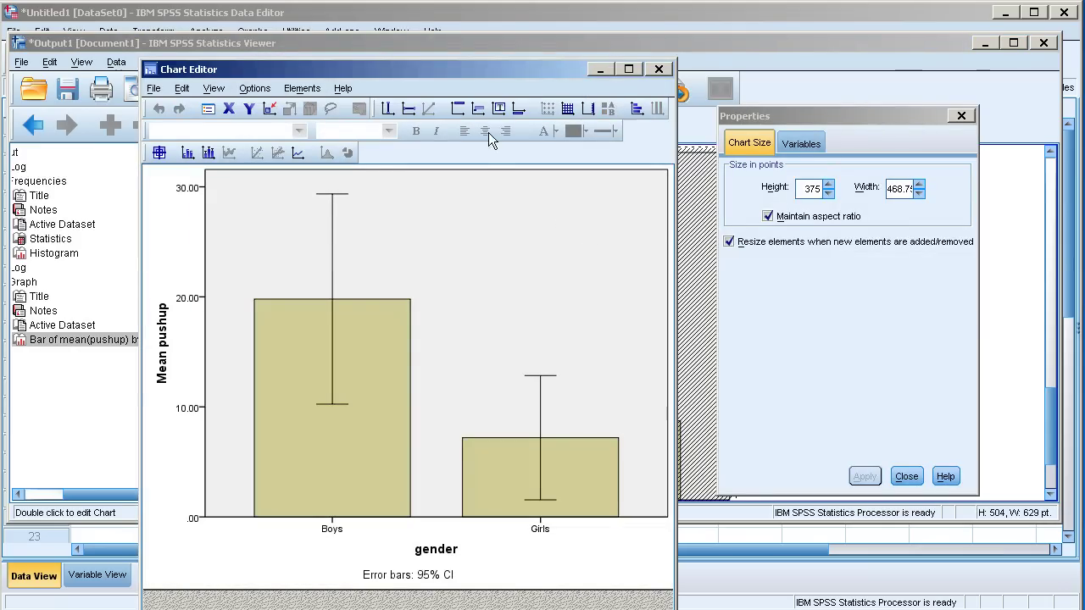
pyautogui.moveTo(461, 70); pyautogui.dragTo(458, 54)
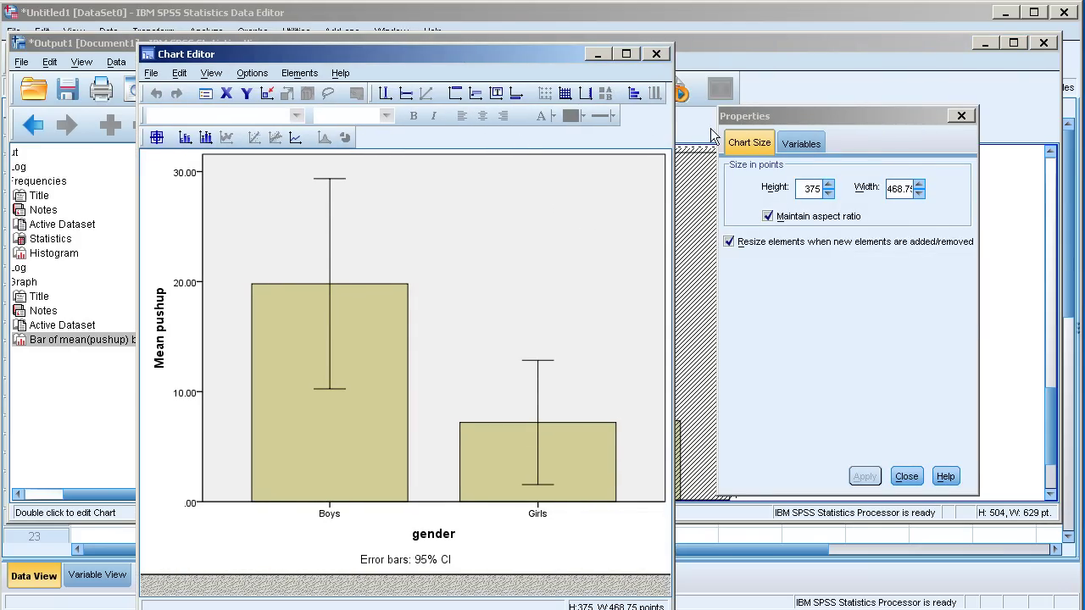
pyautogui.moveTo(797, 114); pyautogui.dragTo(771, 105)
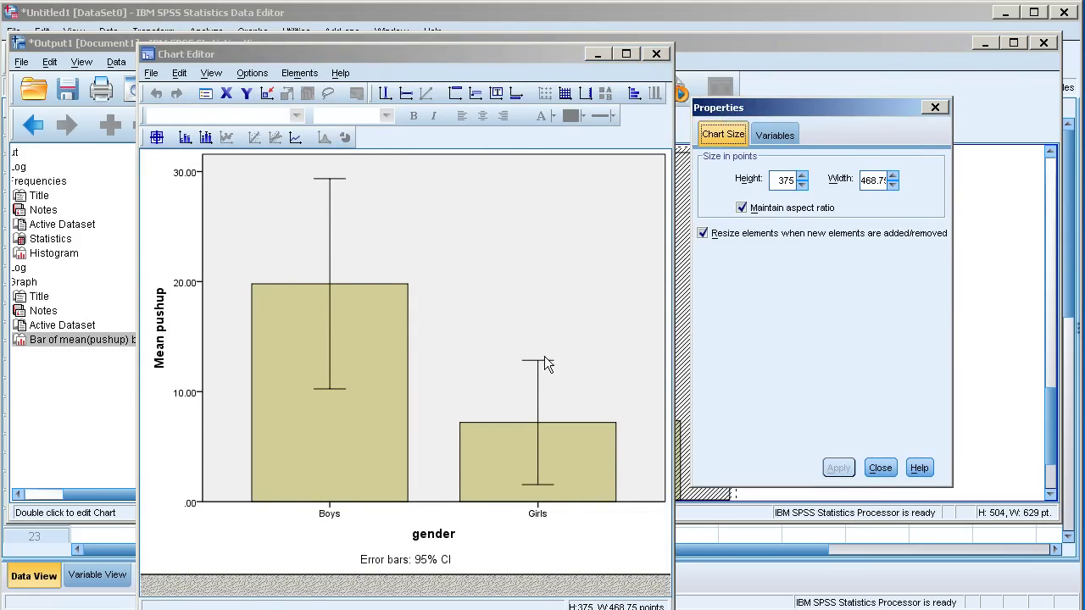
pyautogui.click(382, 380)
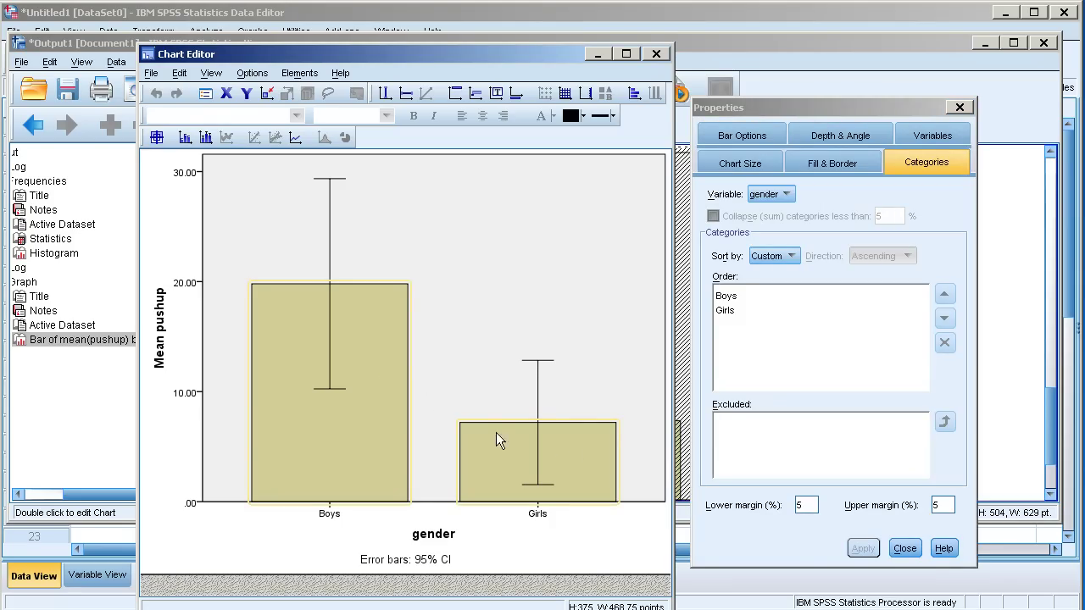
pyautogui.click(380, 400)
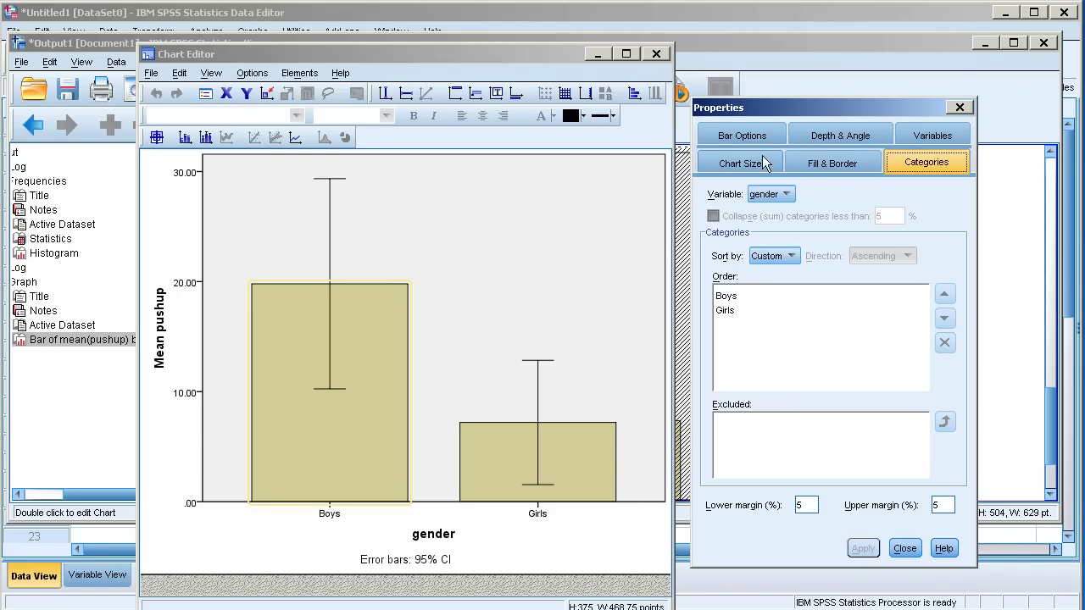
# Fill the Boys bar with blue
pyautogui.click(829, 164)
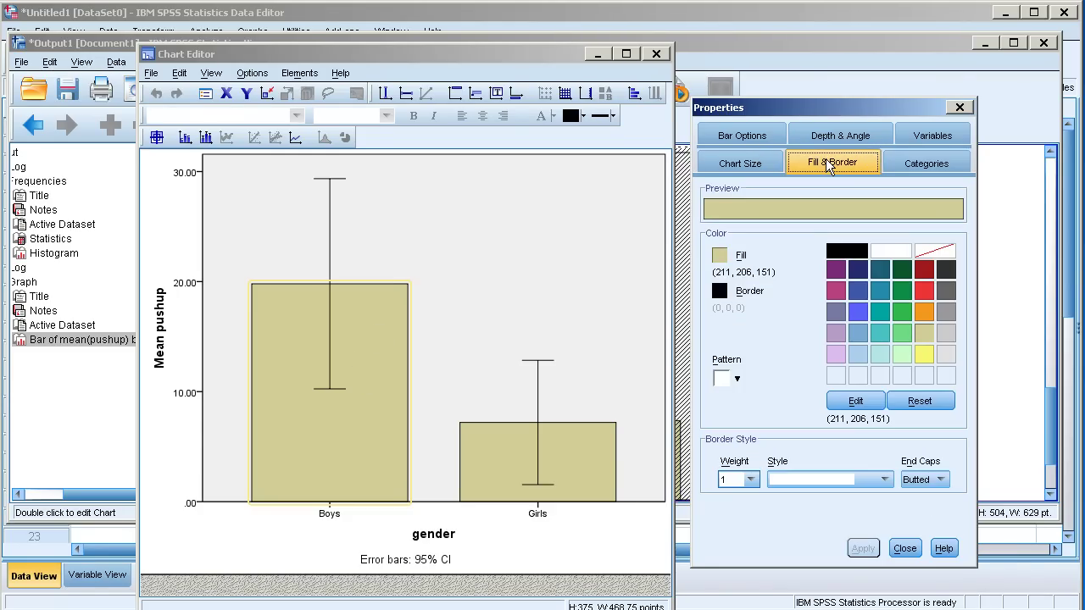
pyautogui.click(858, 290)
pyautogui.click(858, 549)
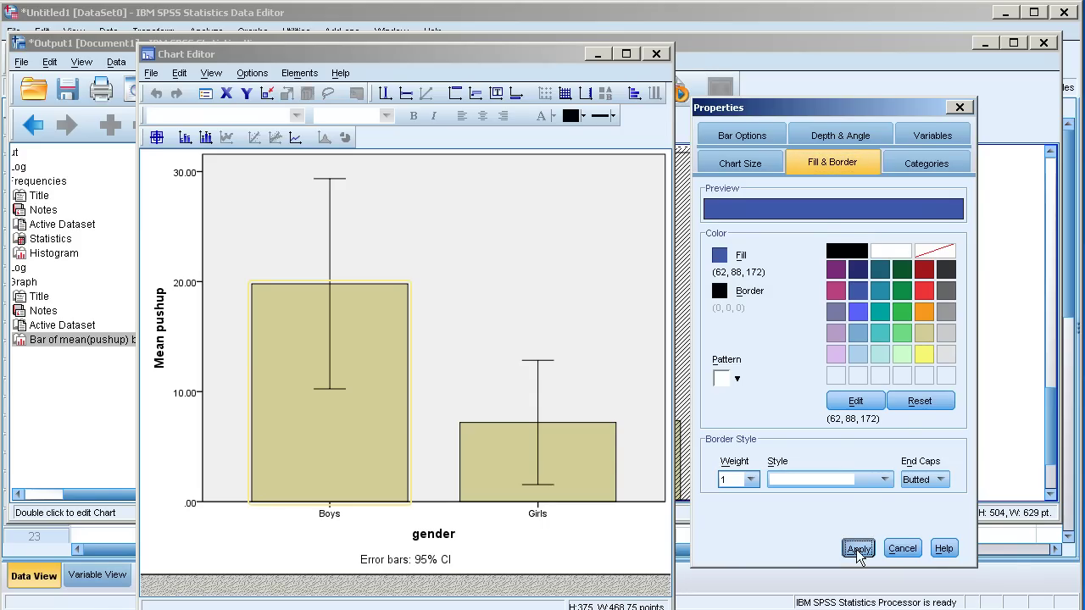
# Fill the Girls bar with yellow and close the Properties panel
pyautogui.click(589, 450)
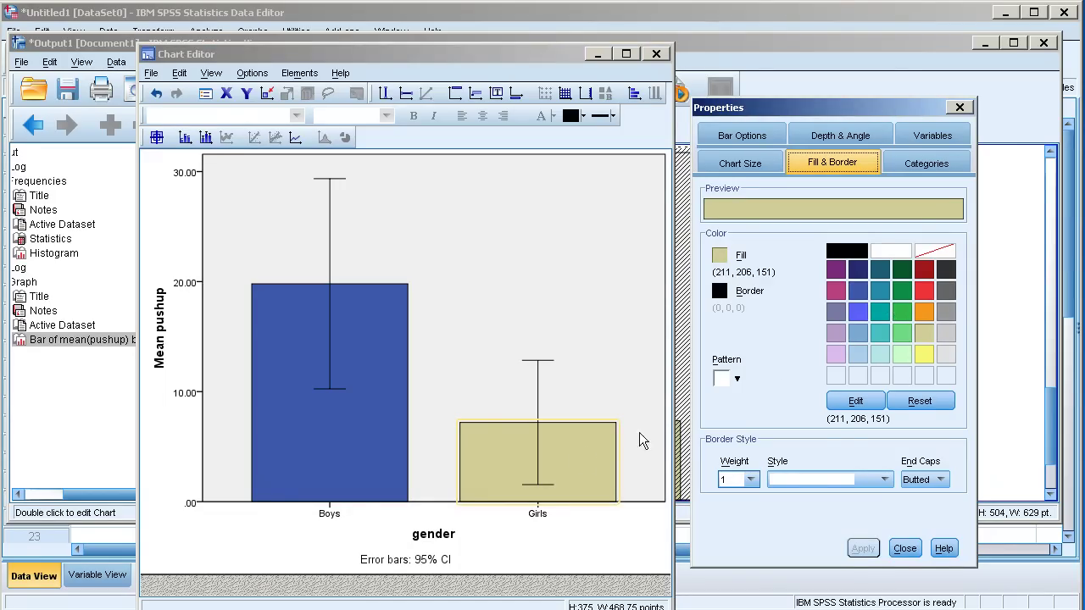
pyautogui.click(927, 356)
pyautogui.click(858, 548)
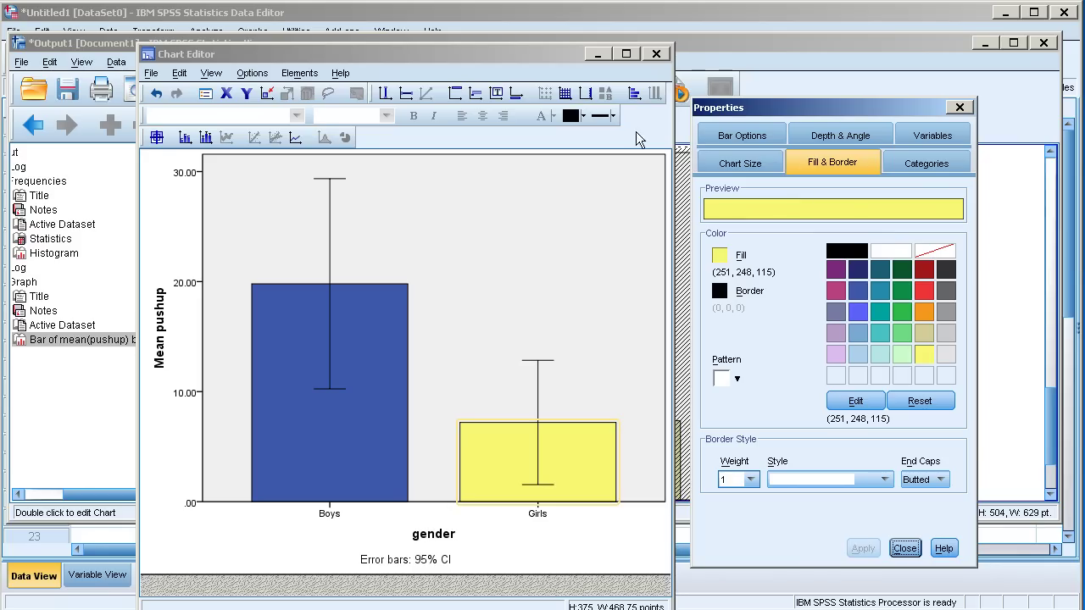
pyautogui.click(959, 108)
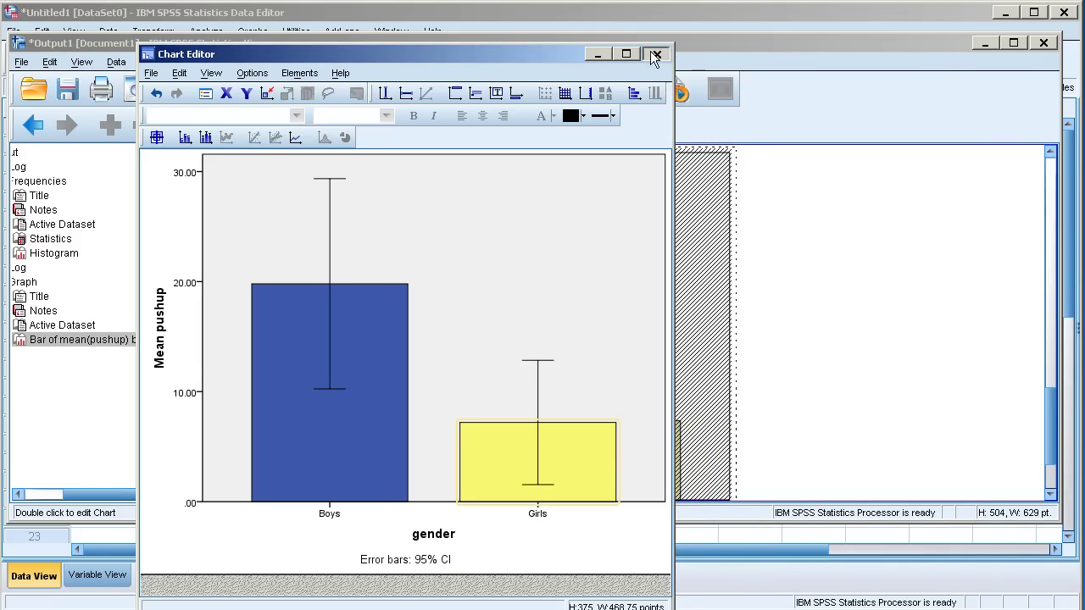